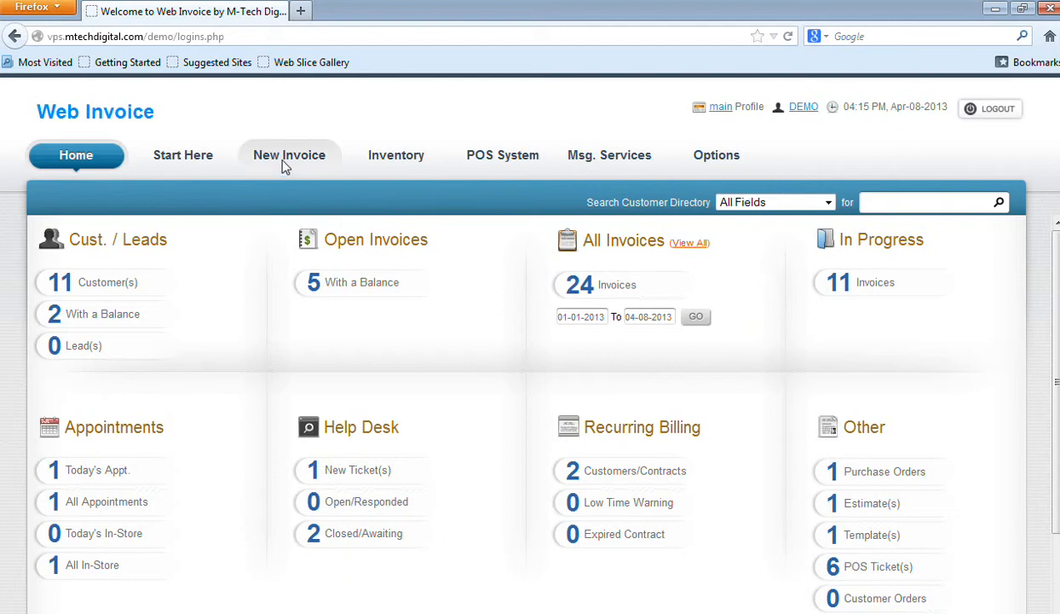
- Start a new invoice and assign the NetTemple customer to it, searching the customer list for nett
left_click(194, 166)
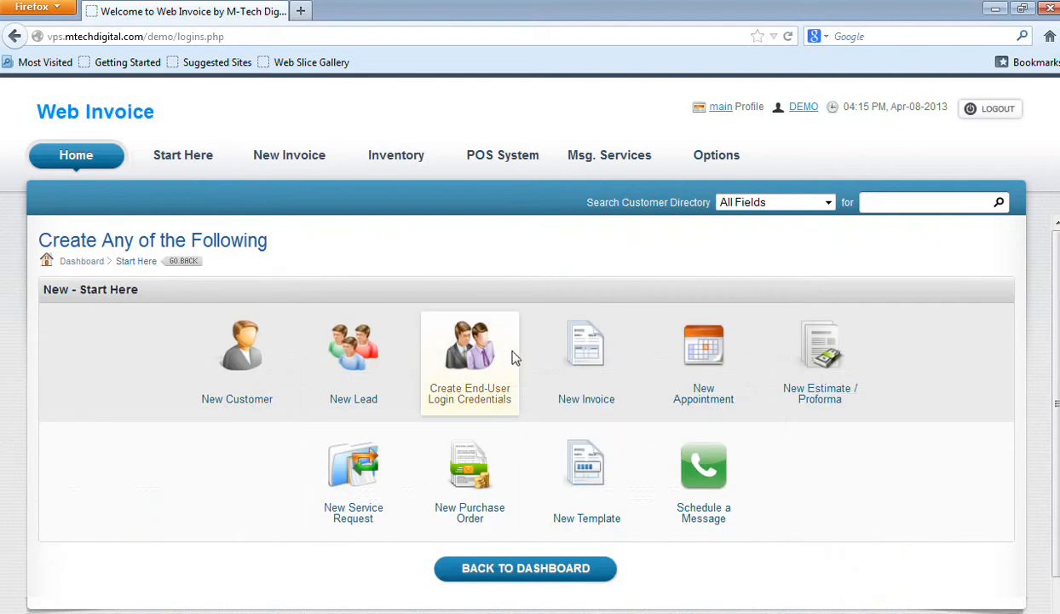
left_click(582, 349)
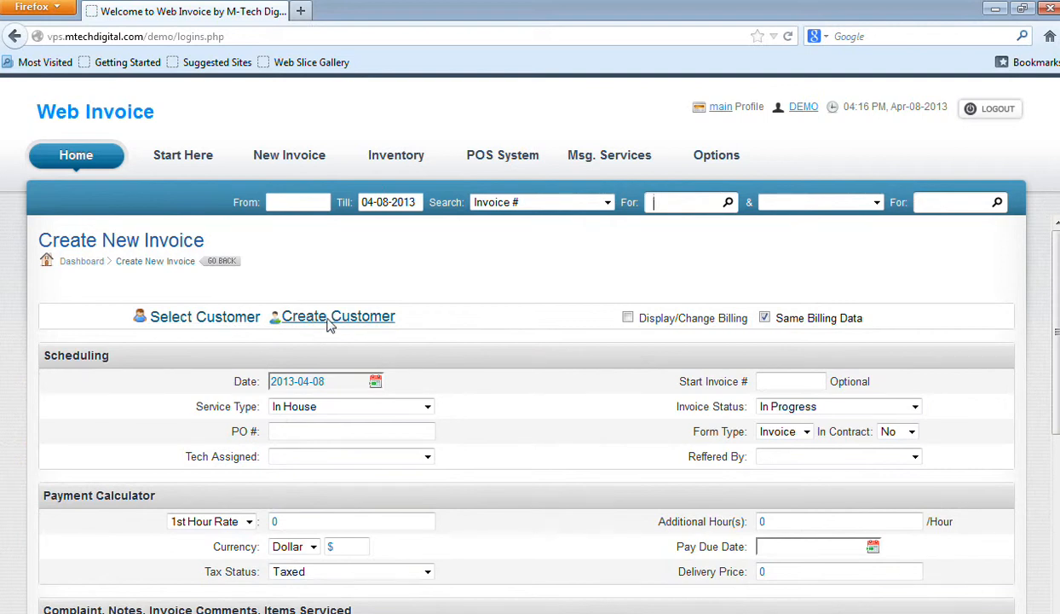
left_click(229, 329)
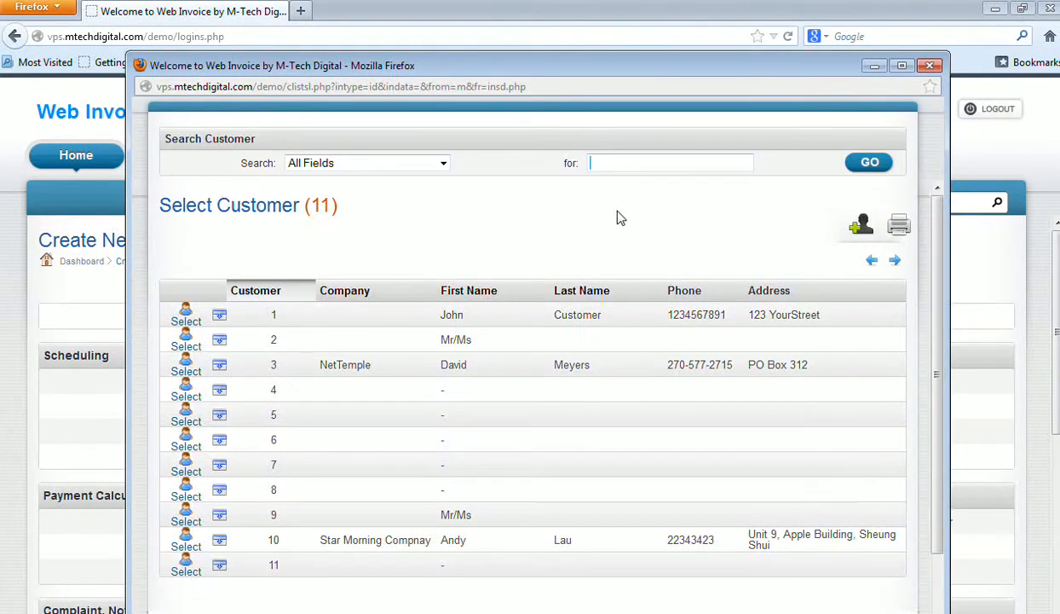
type("nett")
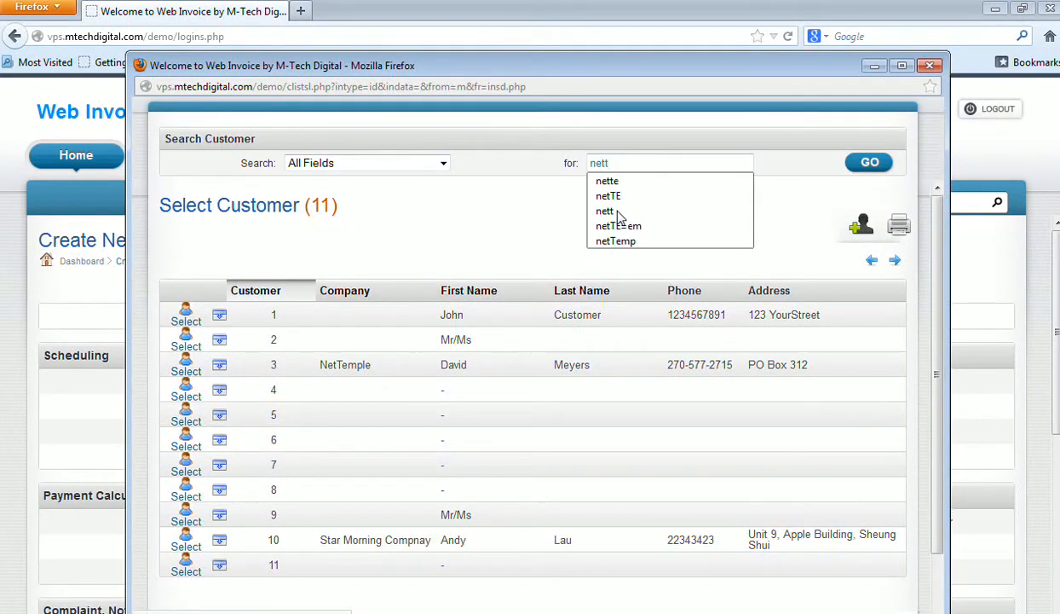
left_click(474, 240)
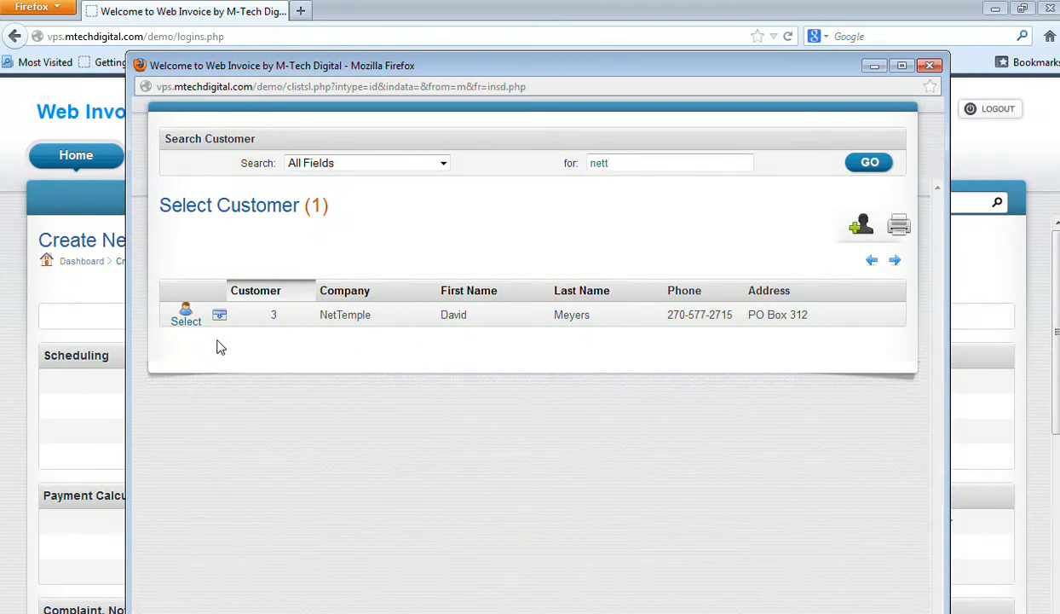
left_click(186, 322)
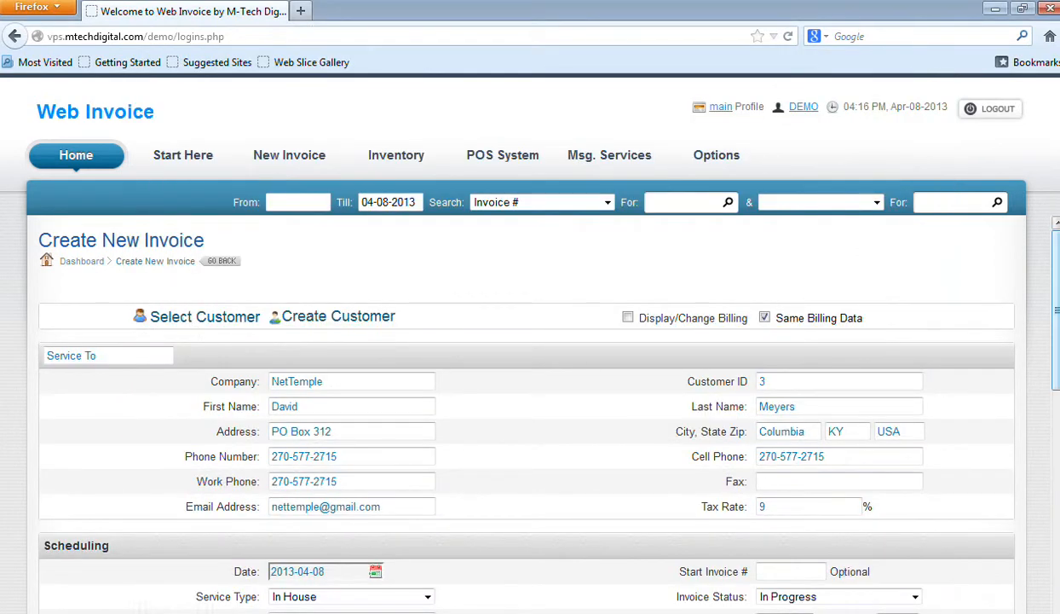
scroll(842, 463, "down", 1)
scroll(528, 409, "down", 2)
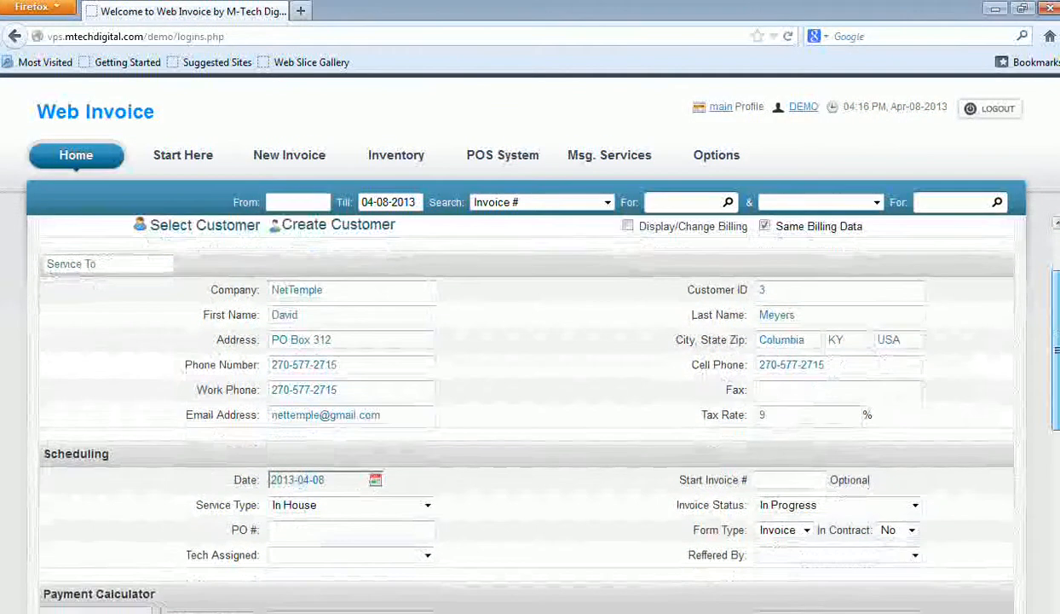
scroll(528, 409, "down", 1)
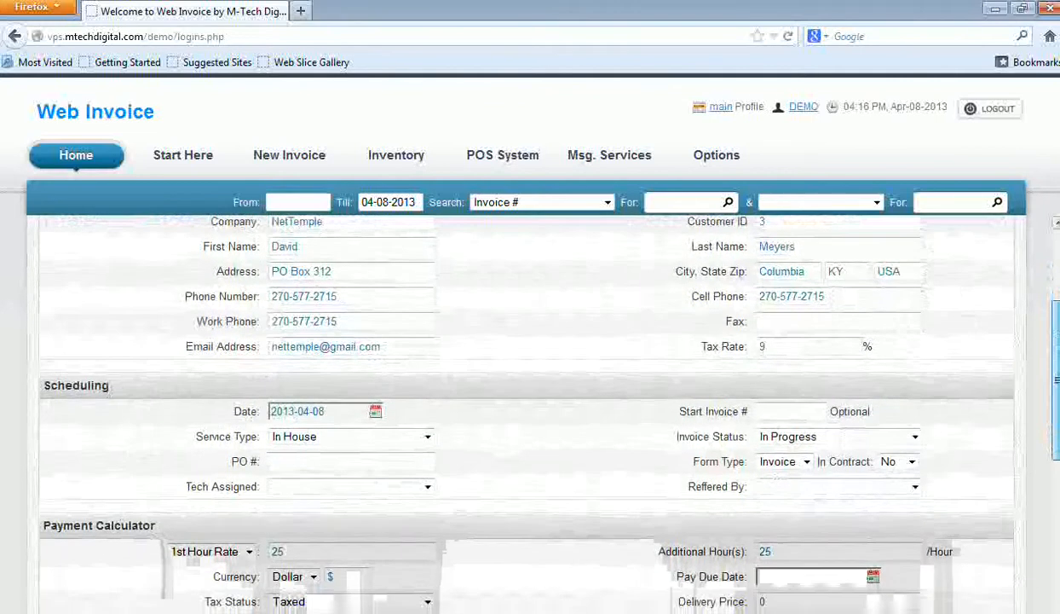
scroll(528, 409, "down", 1)
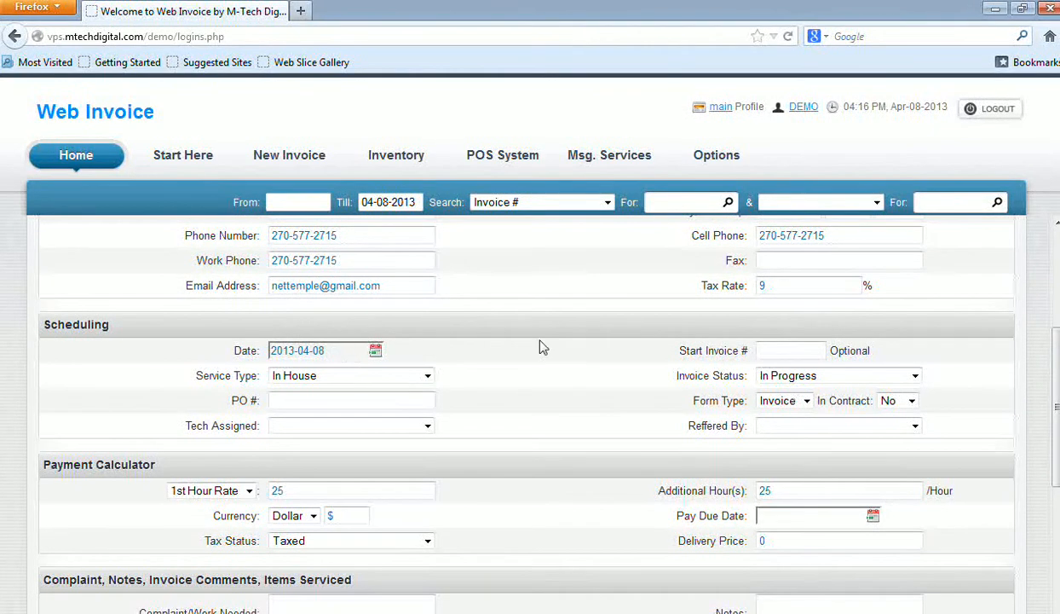
left_click(788, 357)
type("1000")
key("BackSpace")
key("BackSpace")
key("BackSpace")
key("BackSpace")
left_click(424, 378)
left_click(423, 378)
- Set the invoice status to Work Completed in the scheduling section
left_click(774, 377)
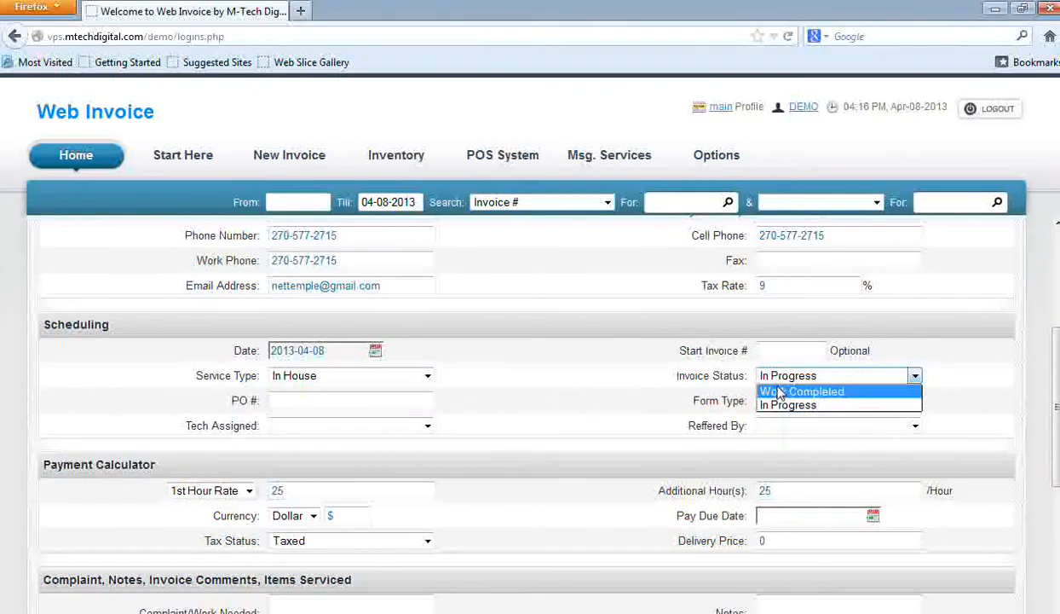
left_click(779, 392)
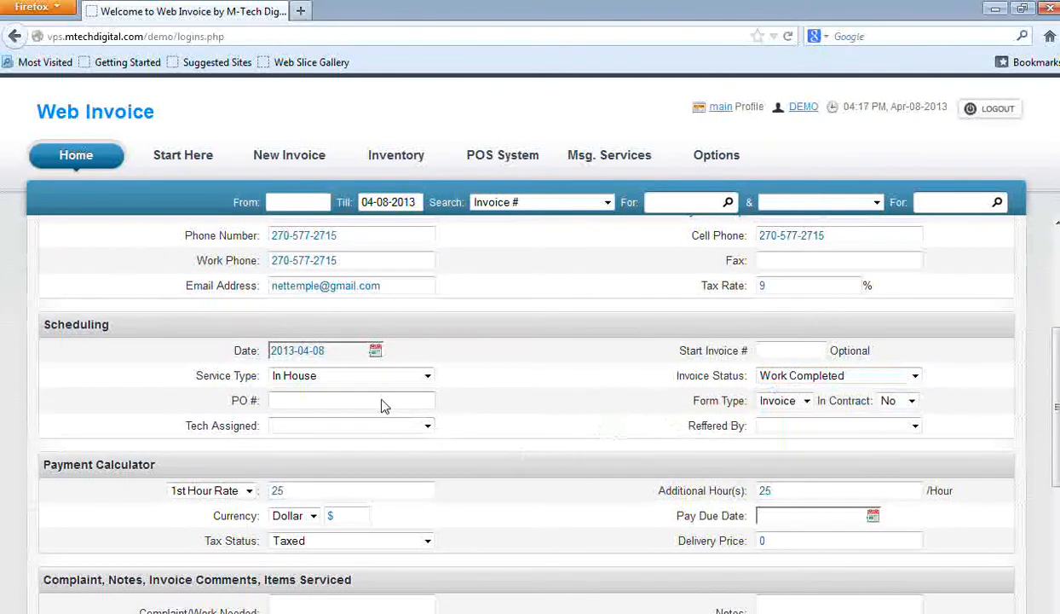
left_click(790, 404)
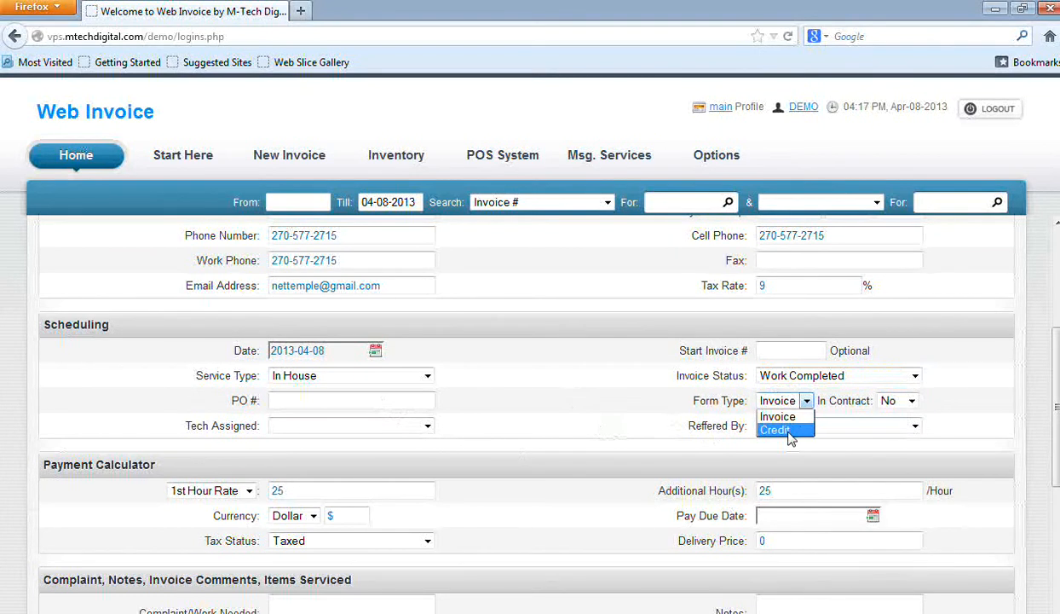
left_click(572, 450)
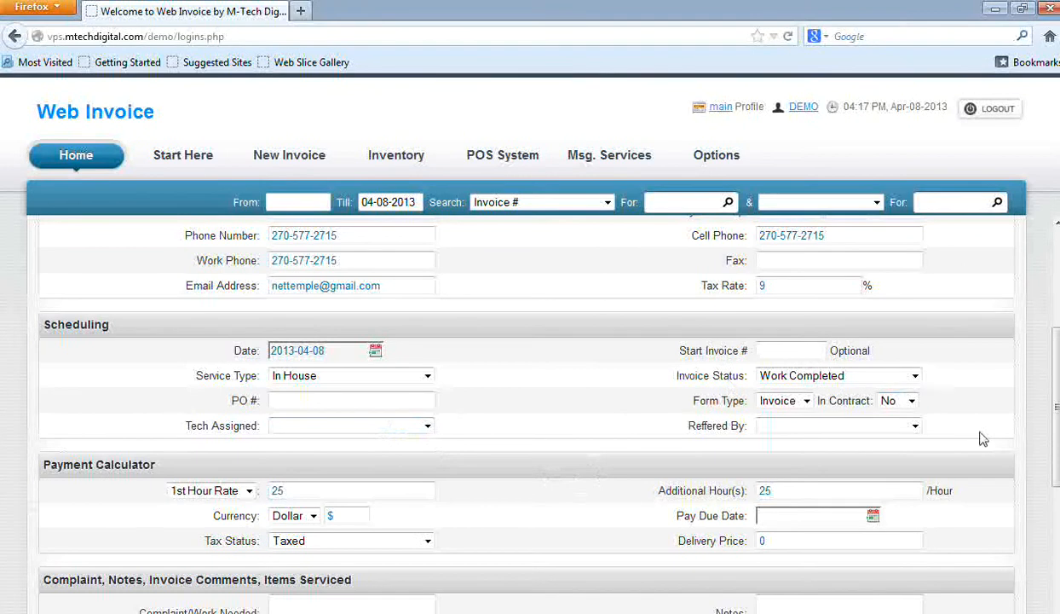
- Review the first-hour and additional-hour rates in the payment calculator and the customer's details on the invoice form
left_click_drag(1055, 400, 1056, 481)
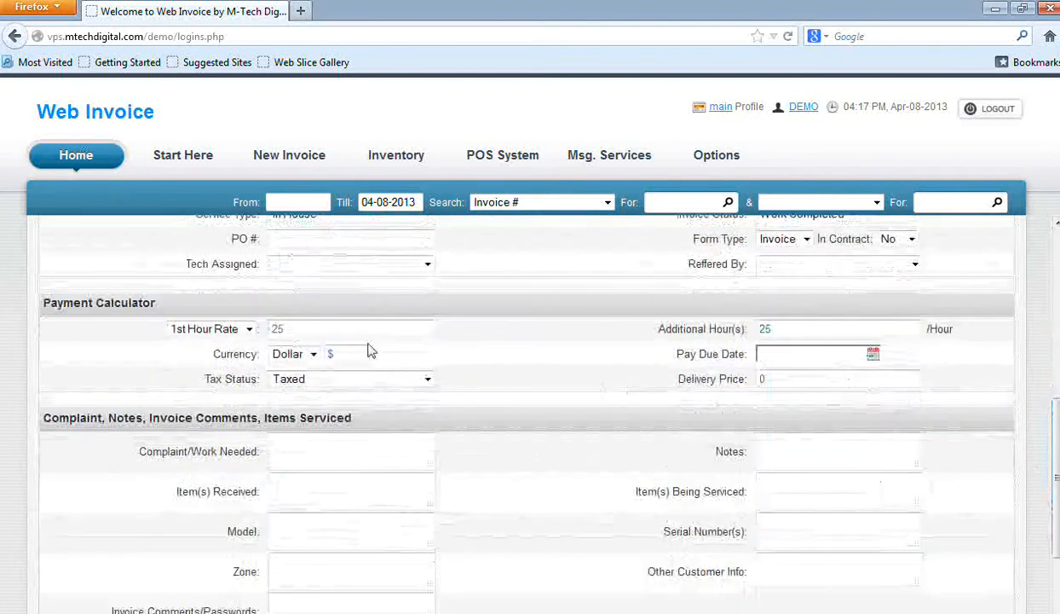
left_click(307, 329)
type("25")
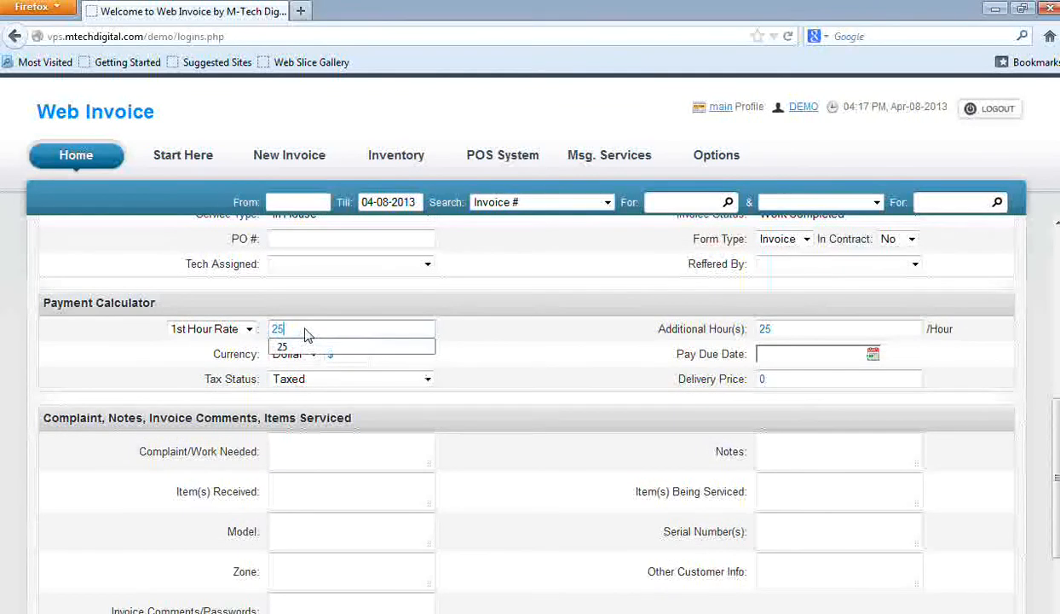
left_click(788, 334)
left_click_drag(789, 330, 748, 331)
left_click(605, 369)
left_click_drag(1057, 467, 1057, 290)
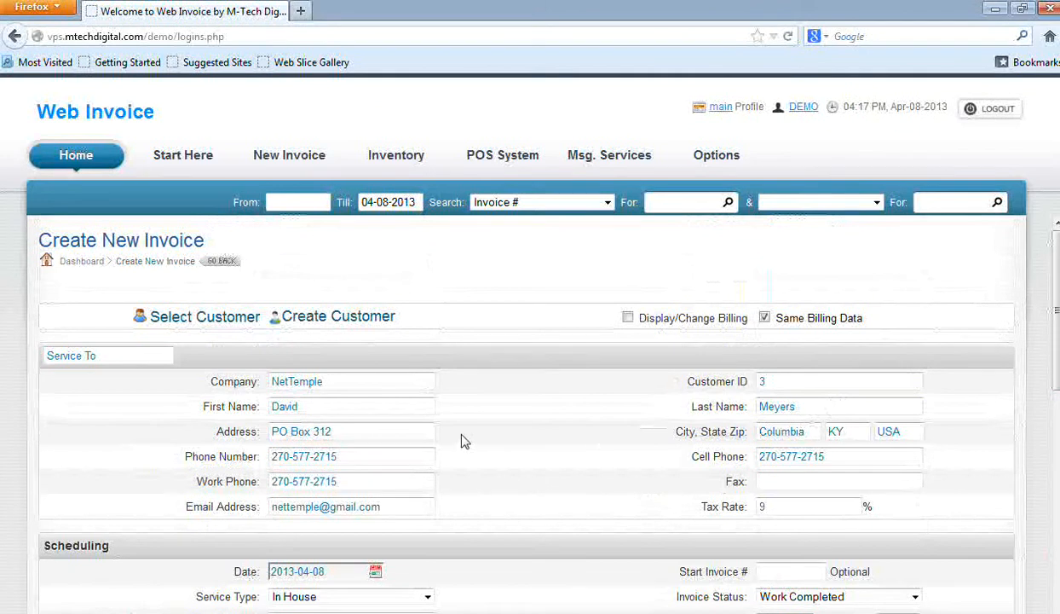
left_click_drag(1056, 294, 1057, 475)
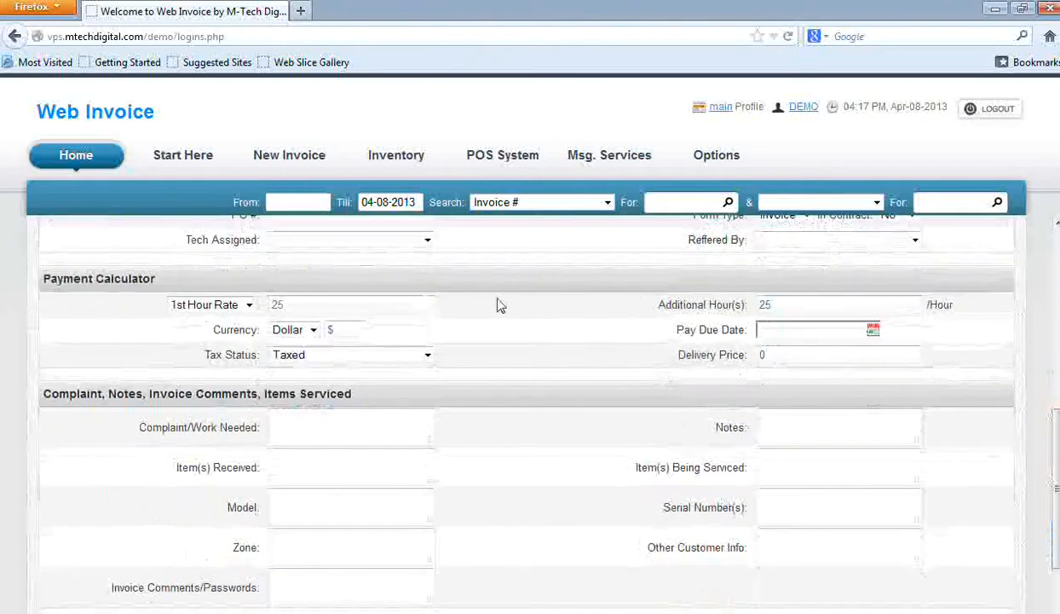
left_click(344, 308)
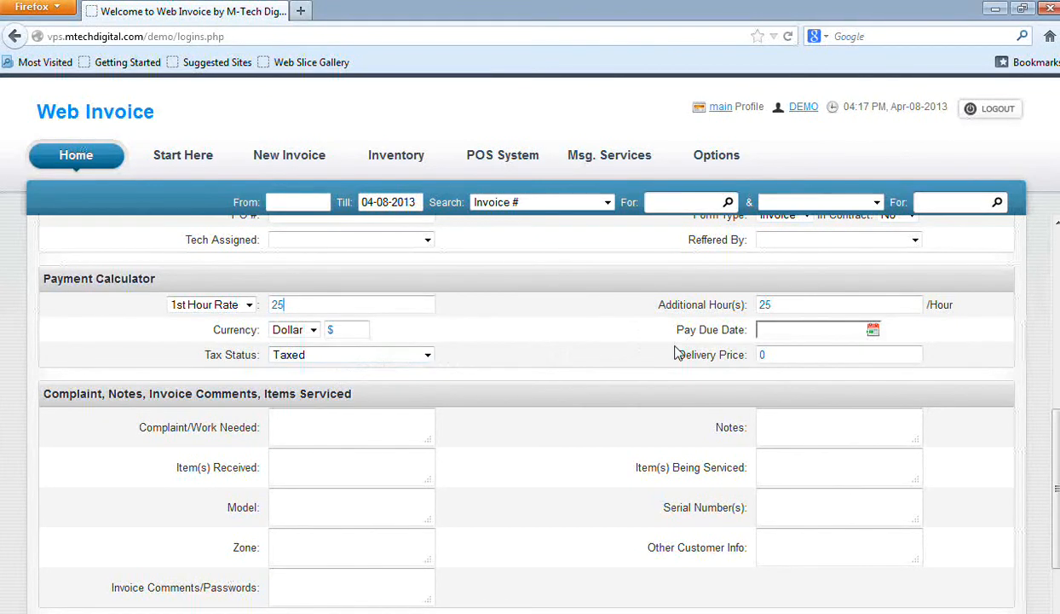
scroll(1055, 511, "down", 1)
scroll(1055, 546, "down", 1)
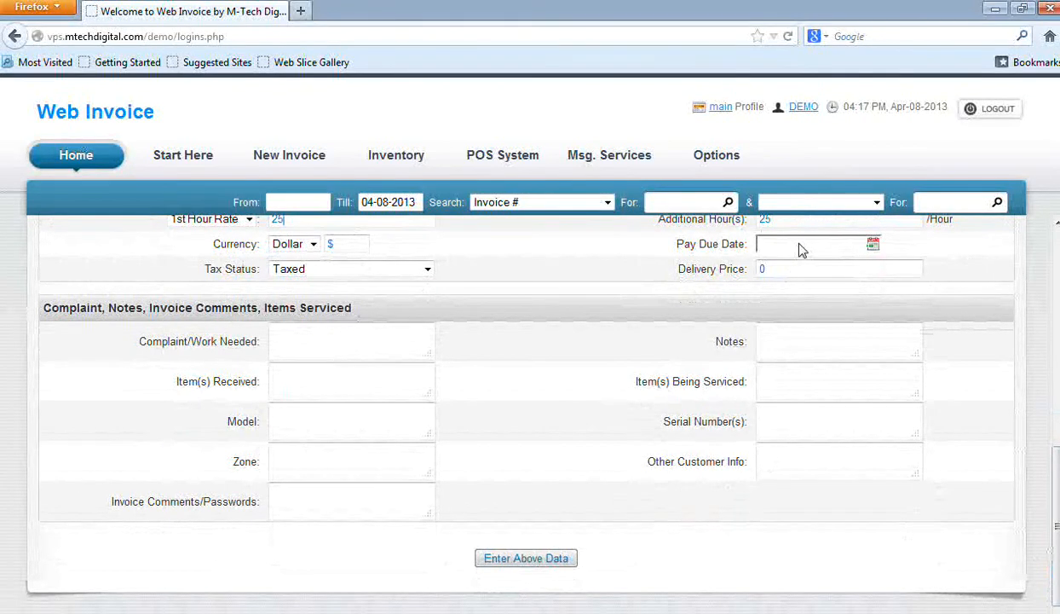
left_click(801, 248)
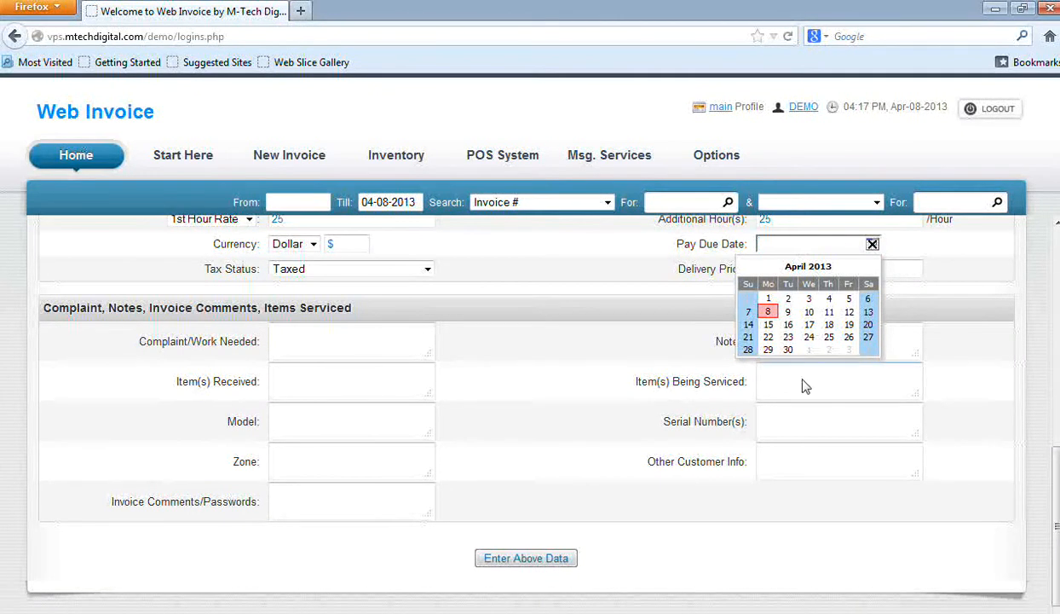
left_click(789, 337)
left_click_drag(821, 247, 758, 244)
key("BackSpace")
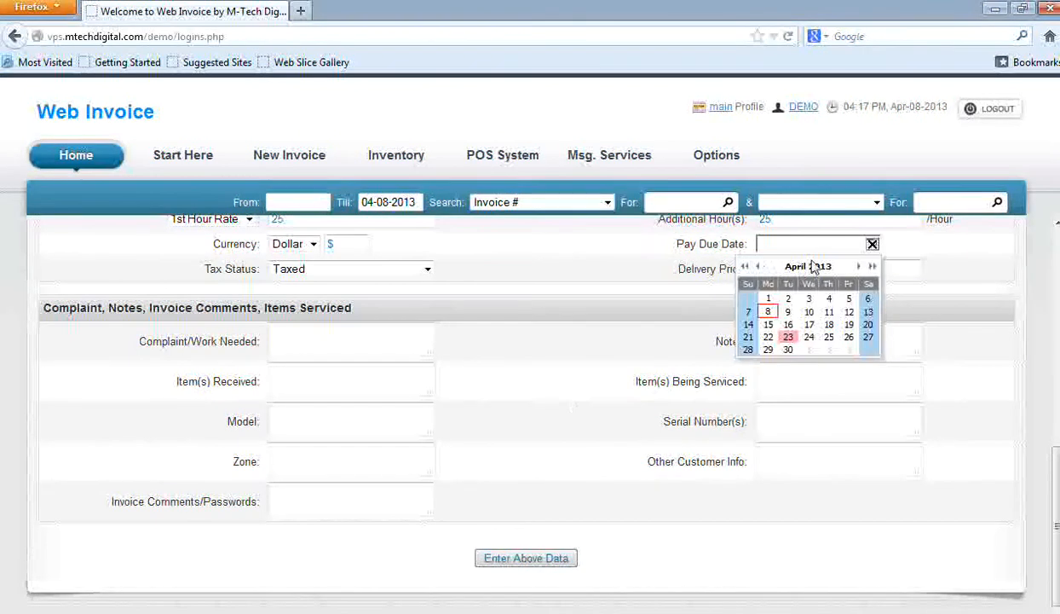
left_click(872, 245)
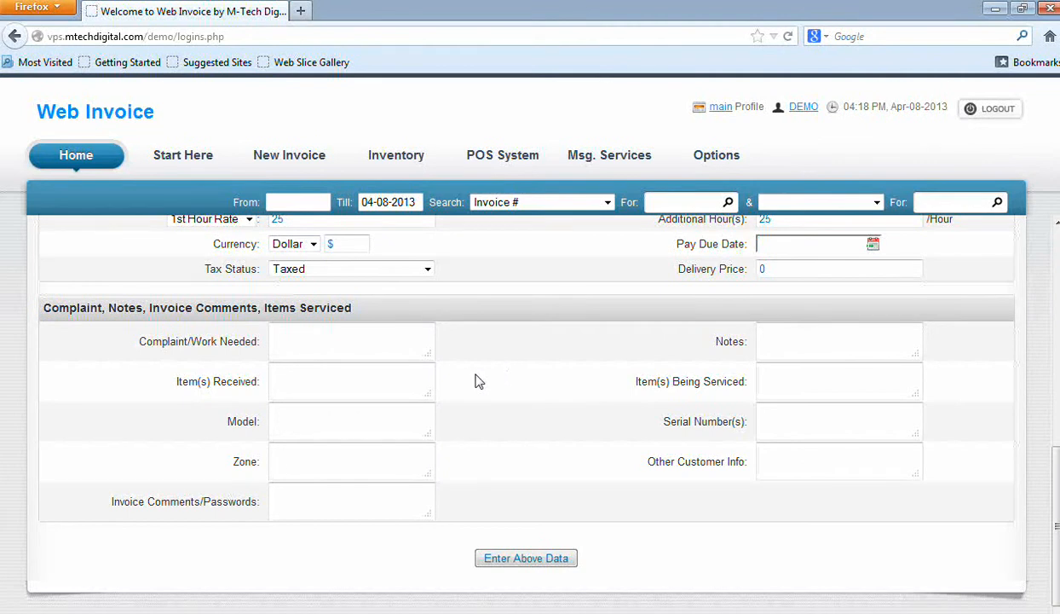
- Enter "blank screeen" as the complaint/work needed and "computer , keyboard, mouse, power cord" as the items received
left_click(391, 356)
type("blank screeen")
left_click(801, 345)
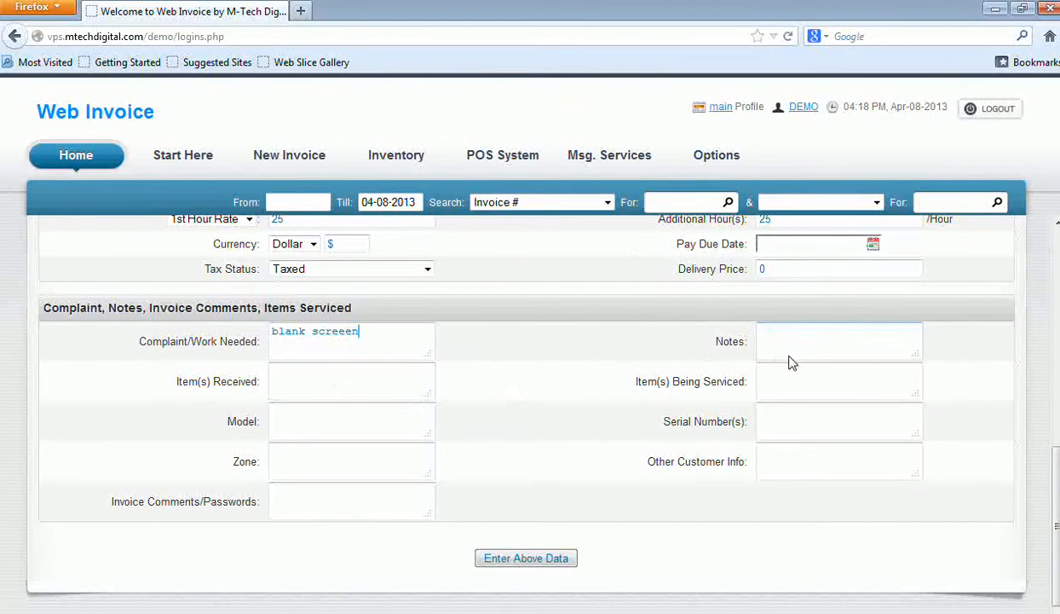
left_click(345, 386)
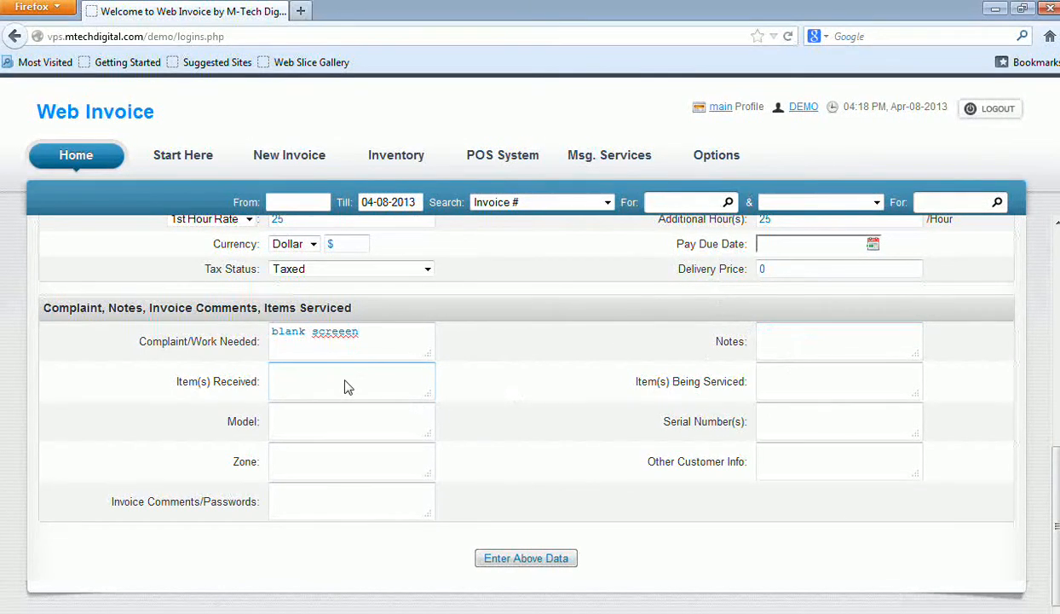
type("computer")
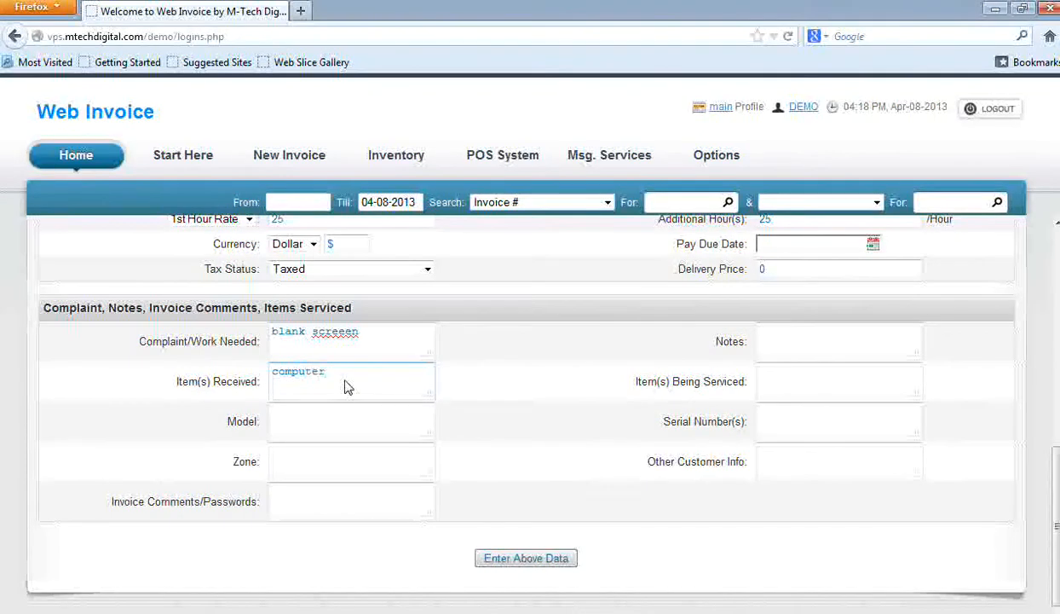
type(" , keyboard, mouse, power cord")
- Enter computer as the item being serviced and dell as the model, and submit the invoice data
left_click(803, 394)
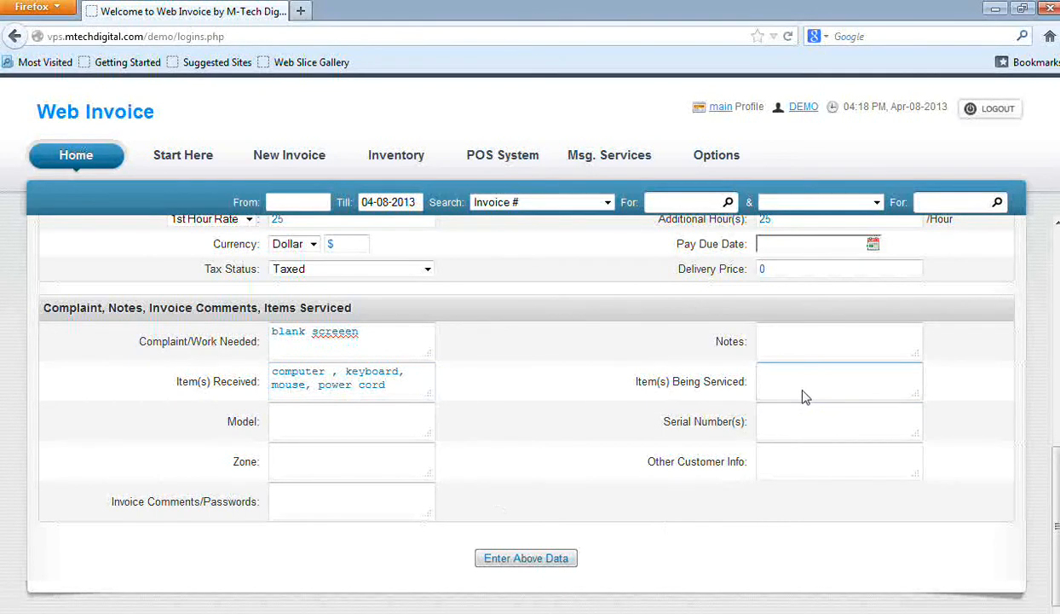
type("computer")
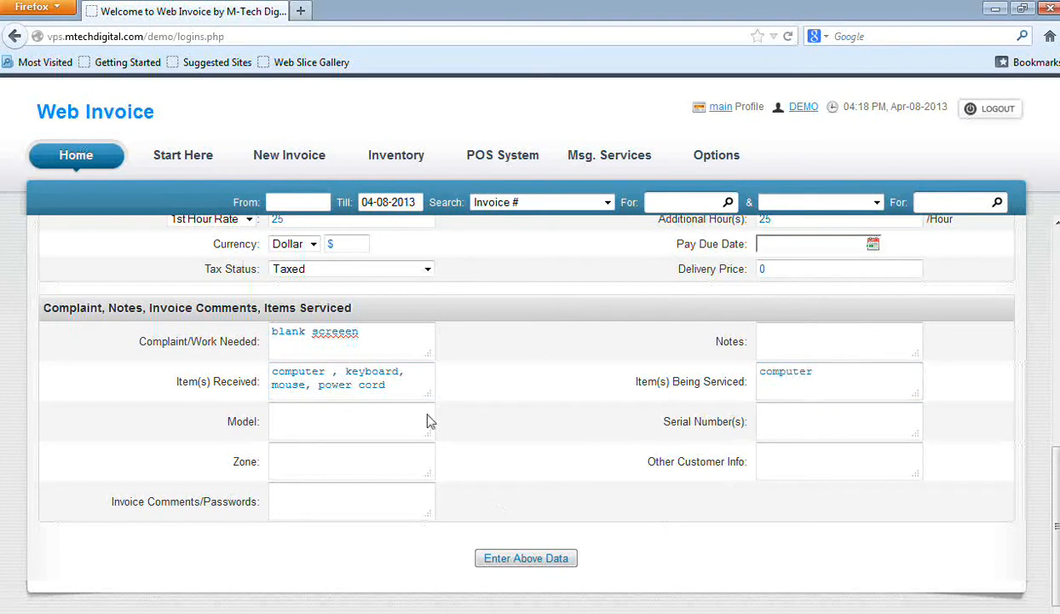
left_click(357, 422)
type("dell")
left_click(303, 506)
left_click(532, 564)
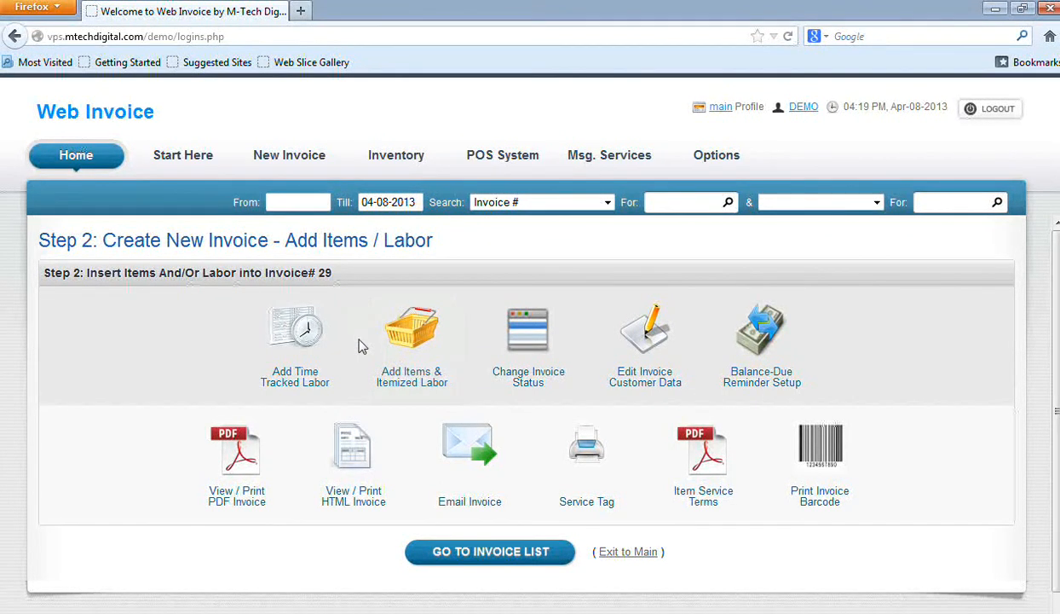
- Add time-tracked labor described on three lines as "tested system", "found video card defective" and "replaced video card"
left_click(313, 339)
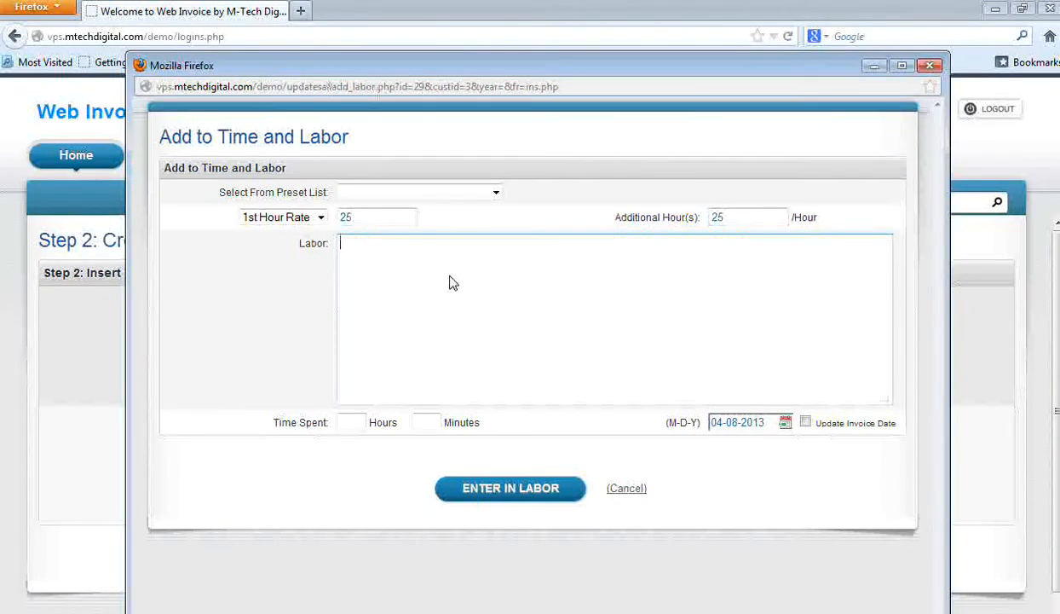
type("tested ")
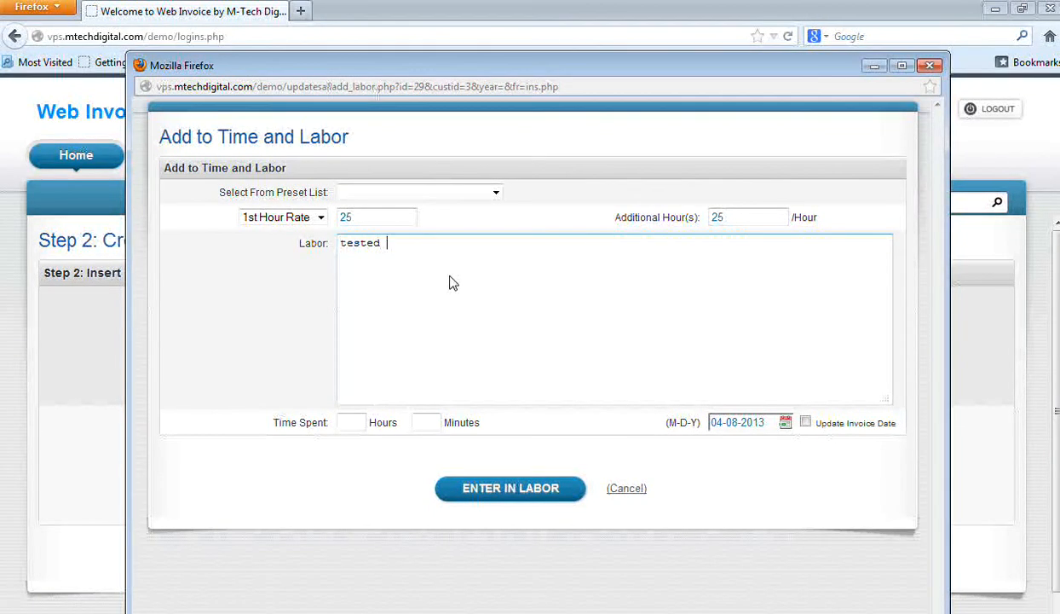
type("system")
key("Return")
type("found vide")
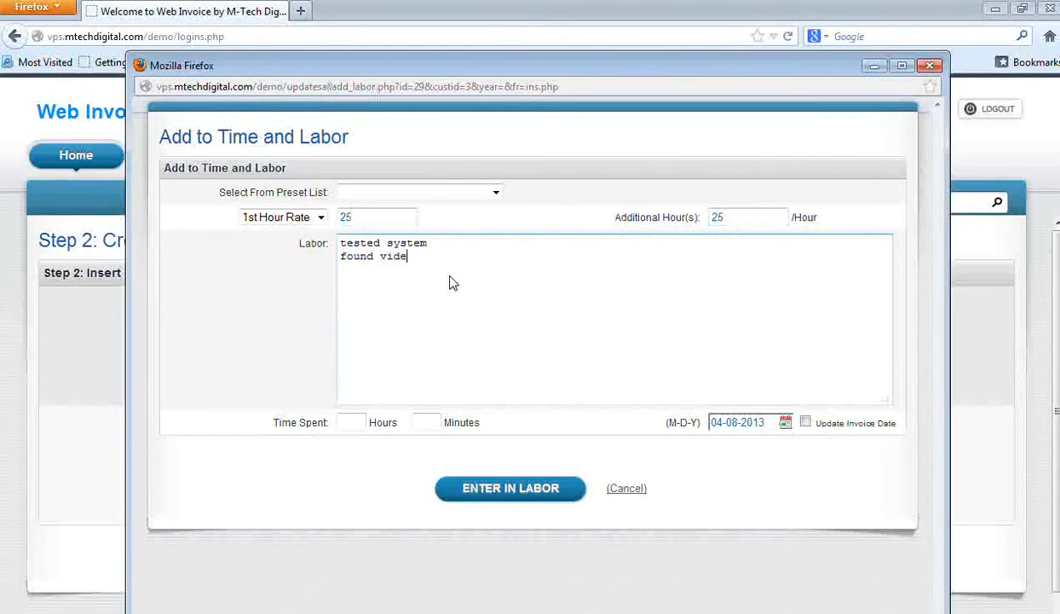
type("o card defective")
key("Return")
type("repalce")
key("BackSpace")
key("BackSpace")
key("BackSpace")
key("BackSpace")
type("laced video cva")
key("BackSpace")
key("BackSpace")
key("BackSpace")
type("card")
- Set the time spent to 1 hour 15 minutes and save the labor entry to the invoice
left_click(349, 422)
type("1")
left_click(416, 419)
type("15")
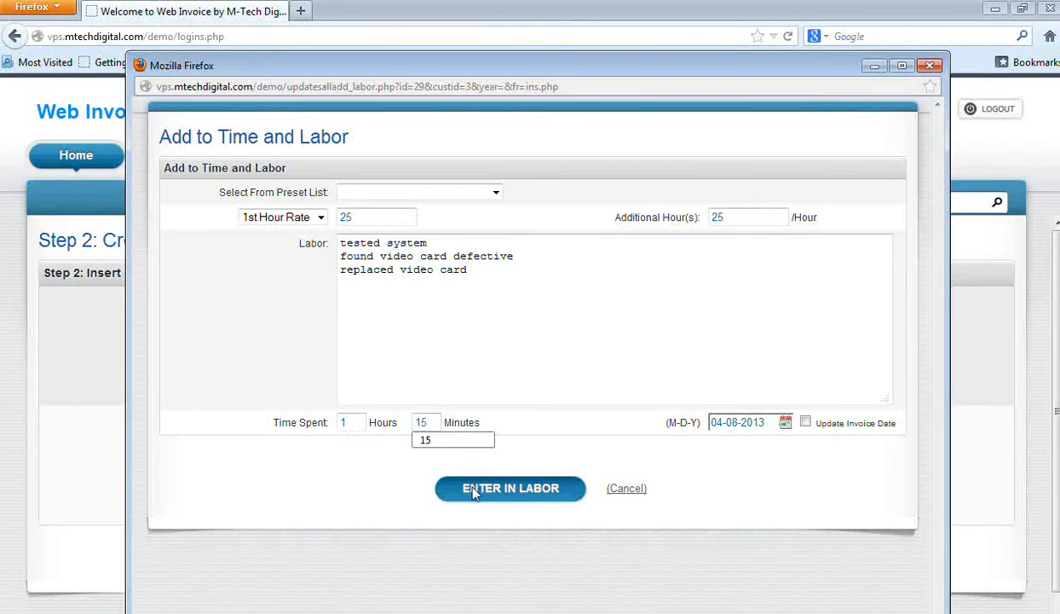
left_click(538, 490)
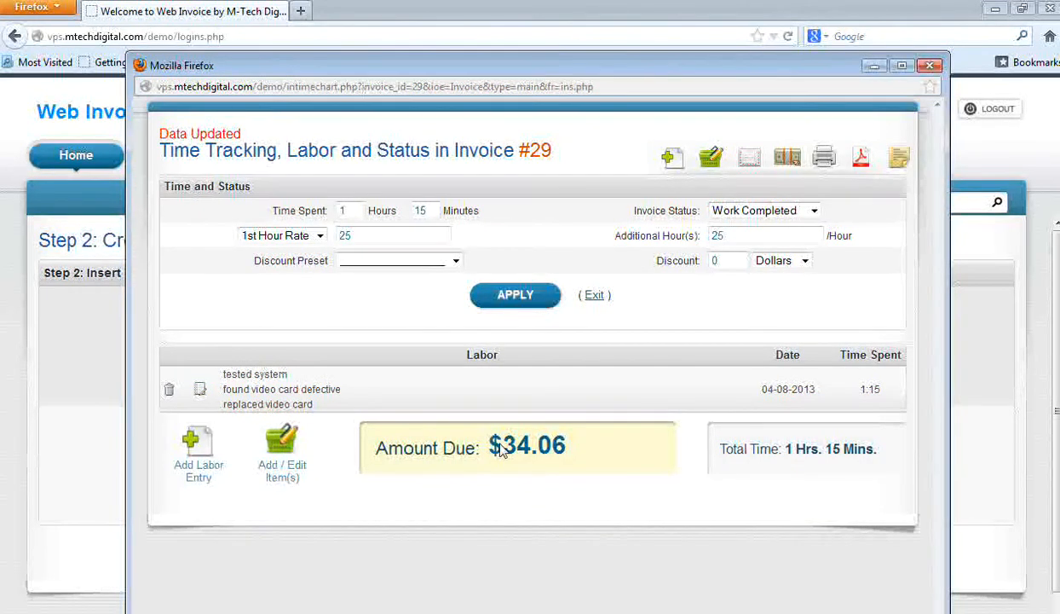
- Add a labor entry "scanned system for viruses" with 20 hours spent, dated 04-09-2013, and save it to the invoice
left_click(209, 442)
left_click(360, 372)
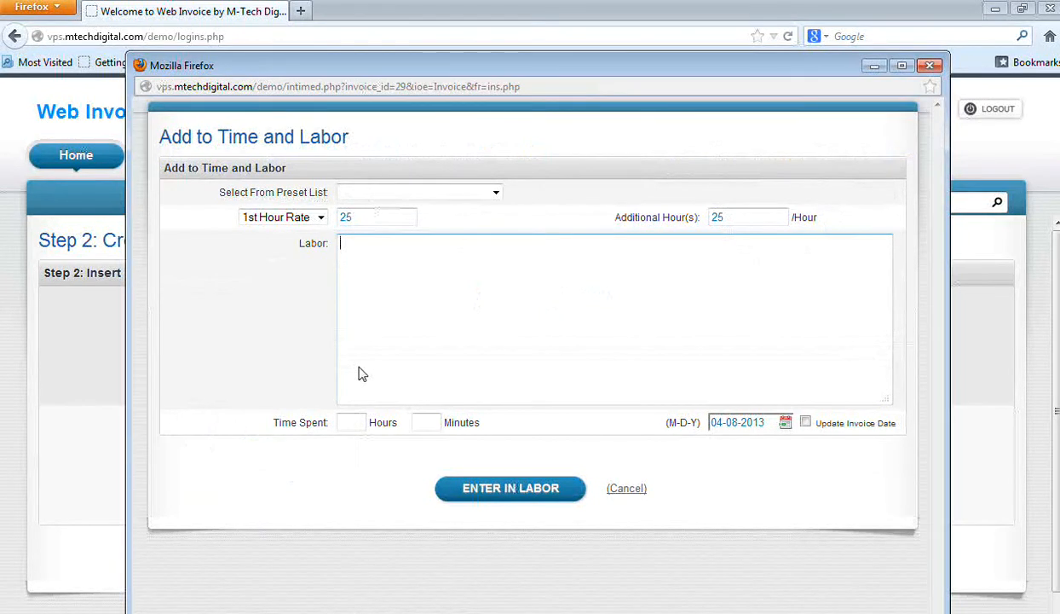
type("scanned system for viruses")
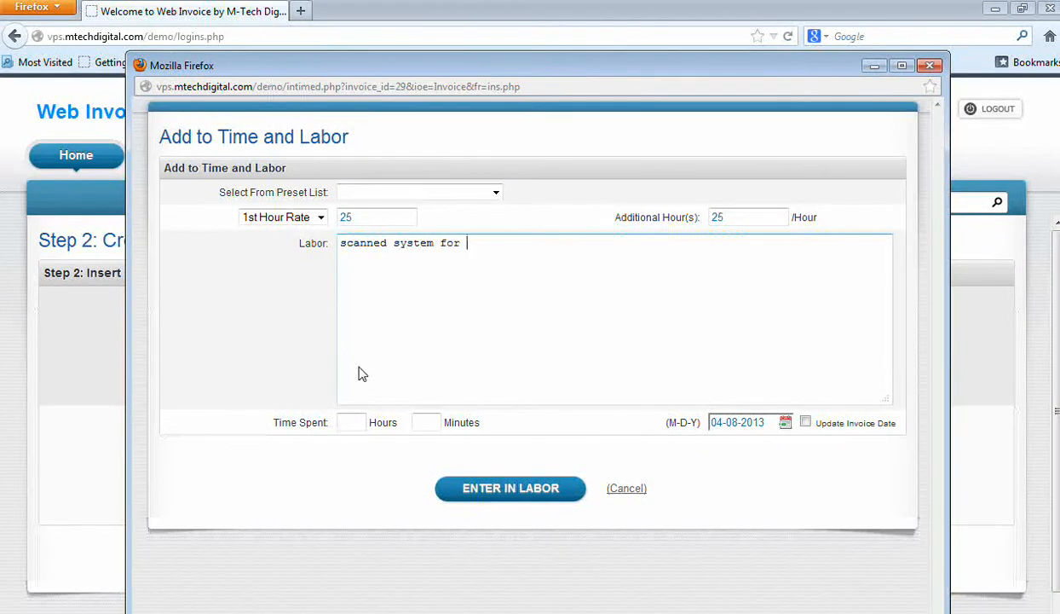
left_click(362, 429)
type("20")
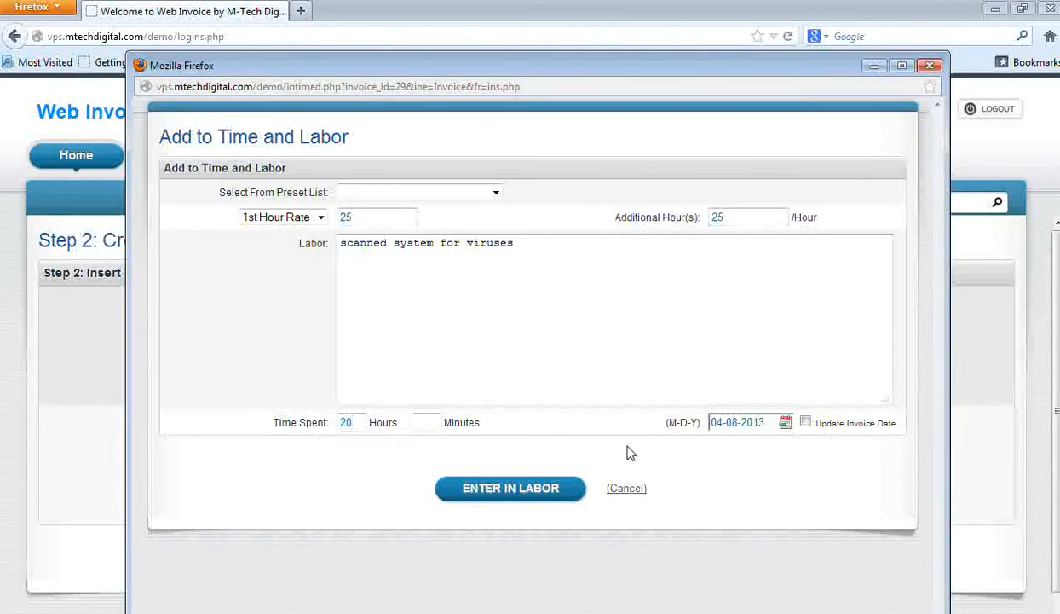
left_click(734, 424)
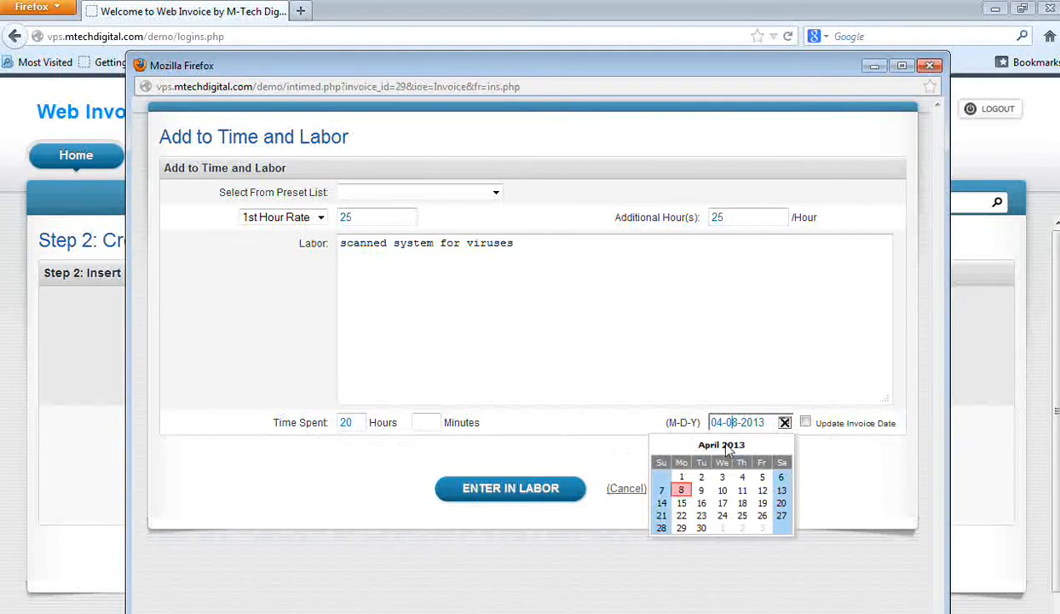
left_click(702, 490)
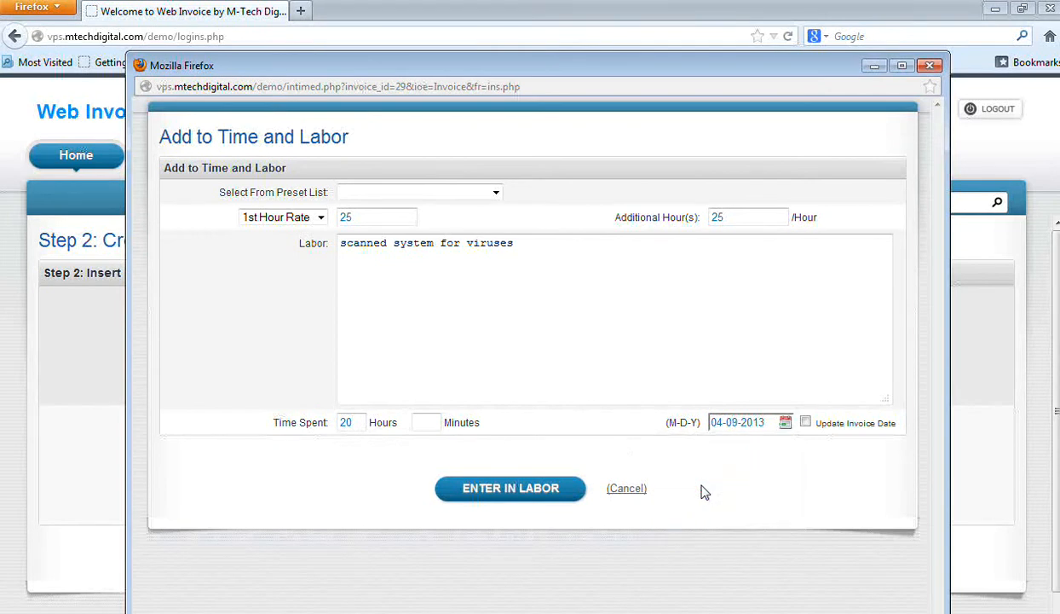
left_click(552, 497)
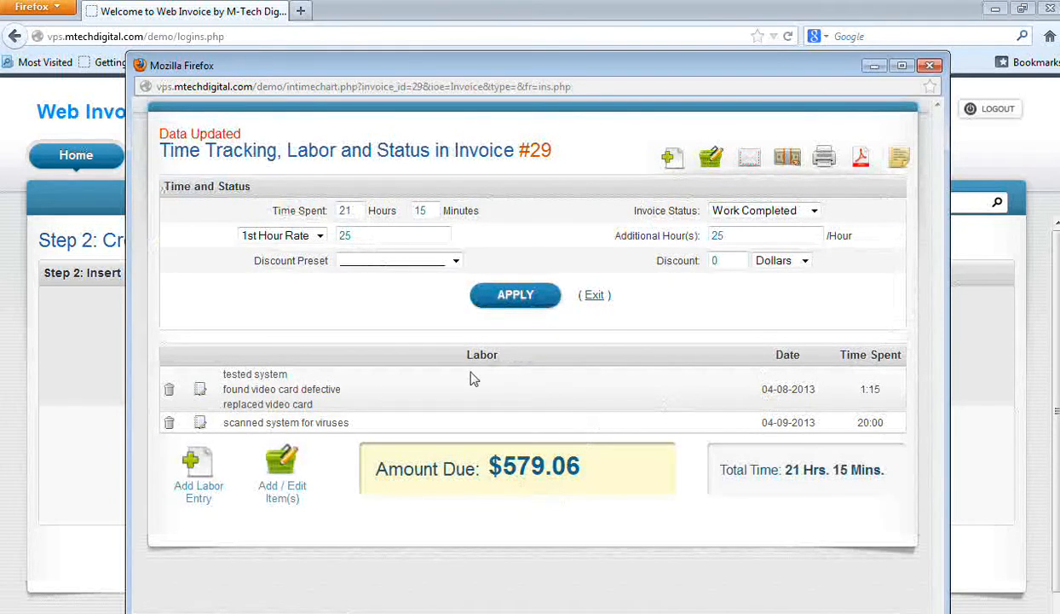
- Set the date of the "scanned system for viruses" labor entry to 04-08-2013 and save the change
left_click(223, 422)
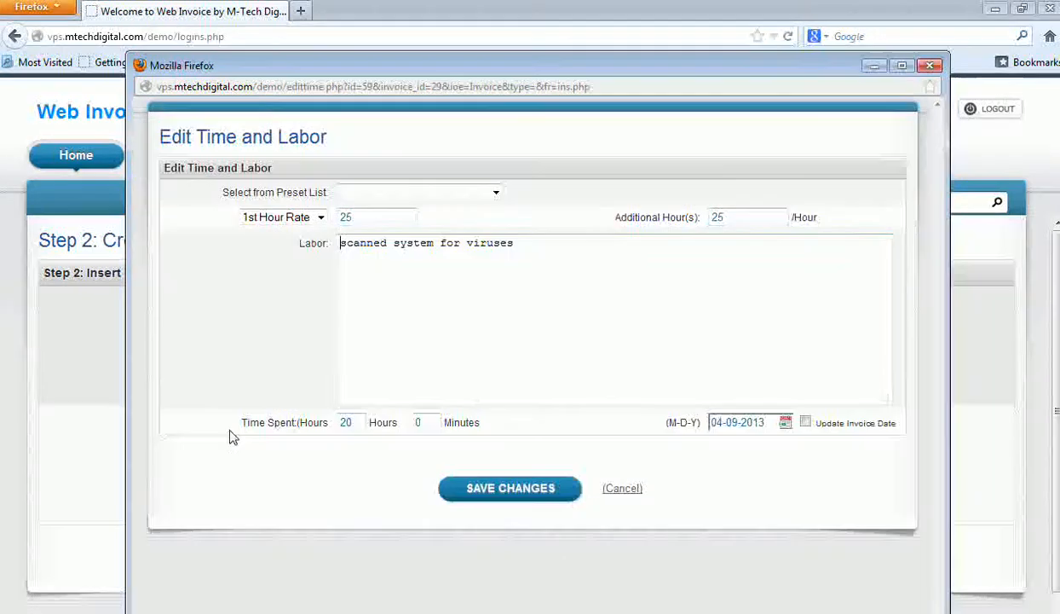
left_click(739, 423)
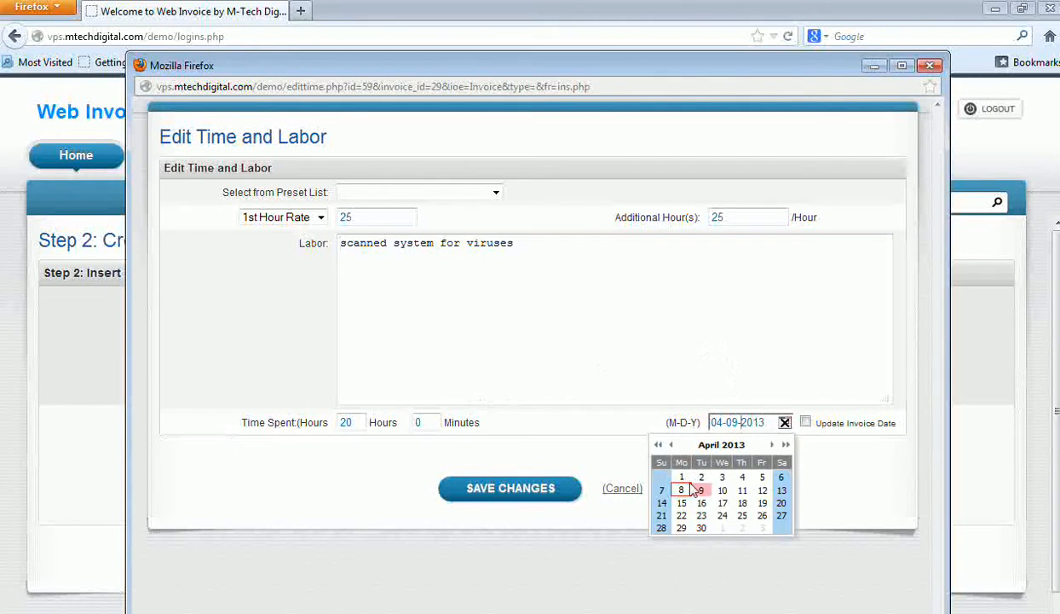
left_click(681, 489)
left_click(509, 488)
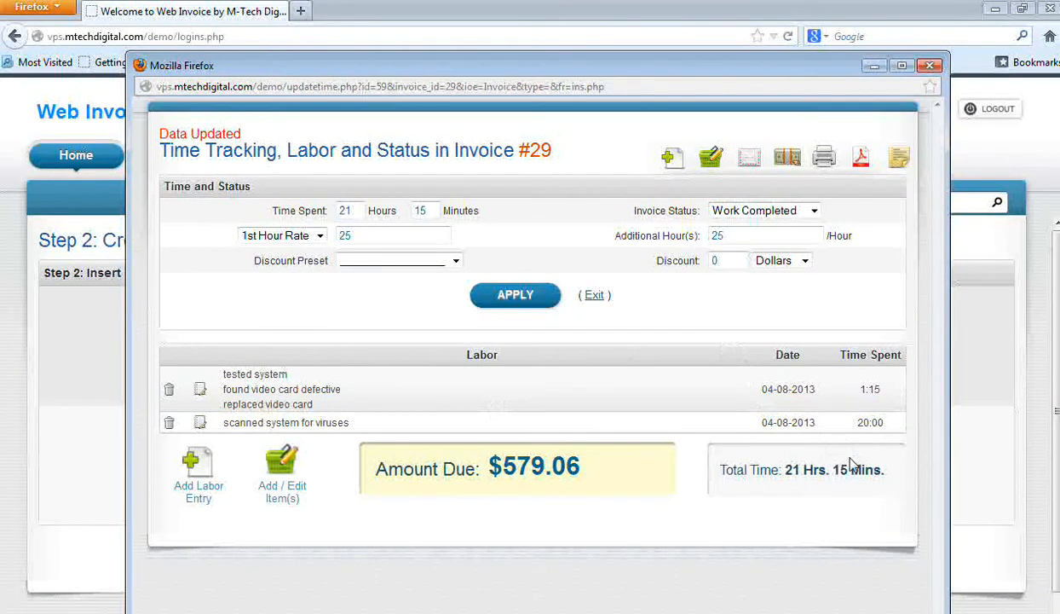
- Clear the hours of the "scanned system for viruses" entry, set its minutes to 20, and save the change
left_click(201, 423)
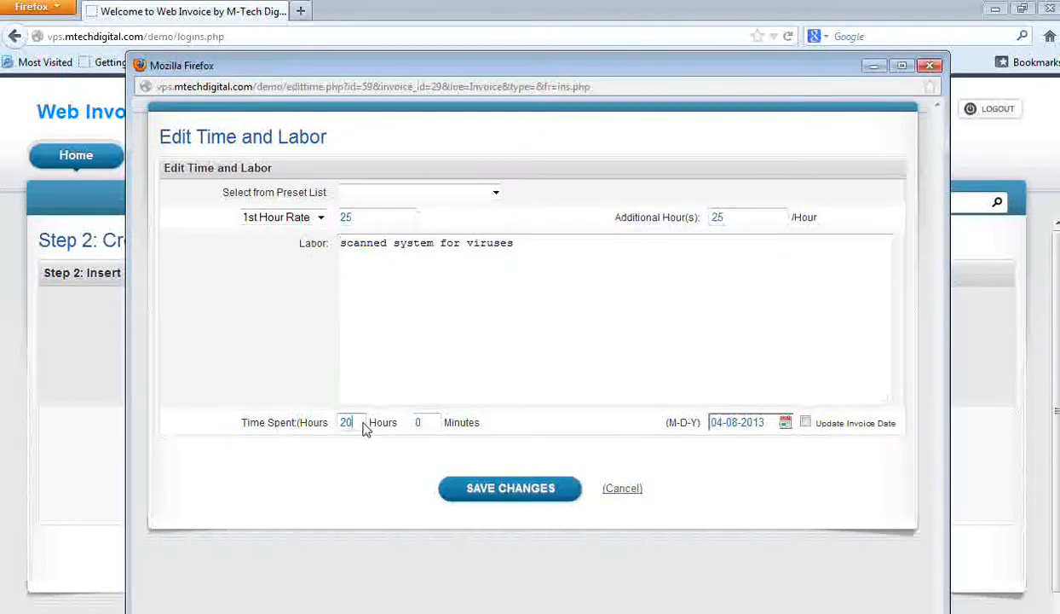
left_click(363, 426)
key("BackSpace")
left_click(443, 577)
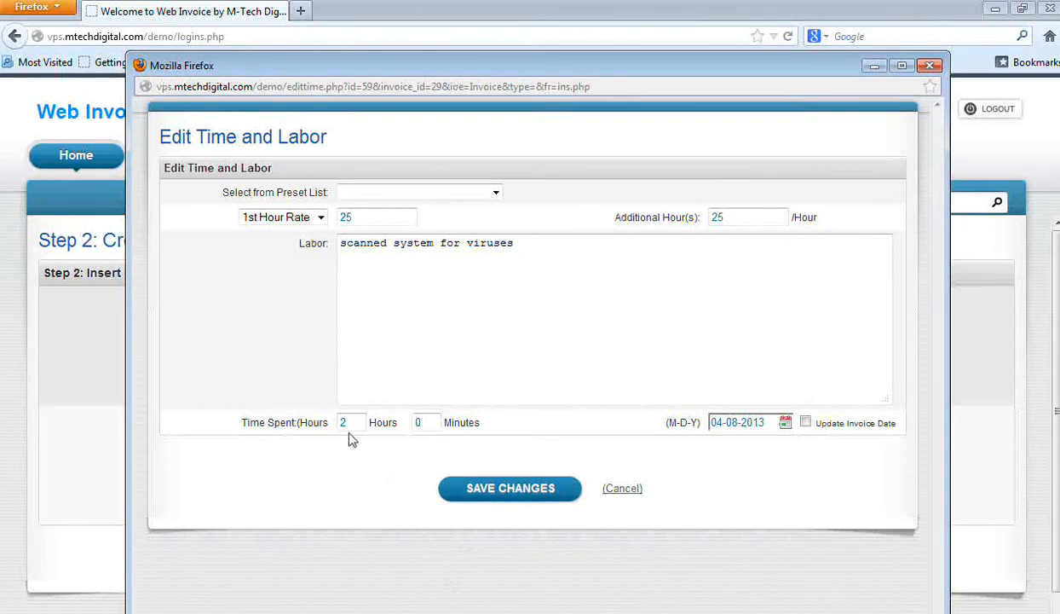
left_click_drag(356, 423, 302, 424)
key("BackSpace")
key("Tab")
type("20")
left_click(456, 490)
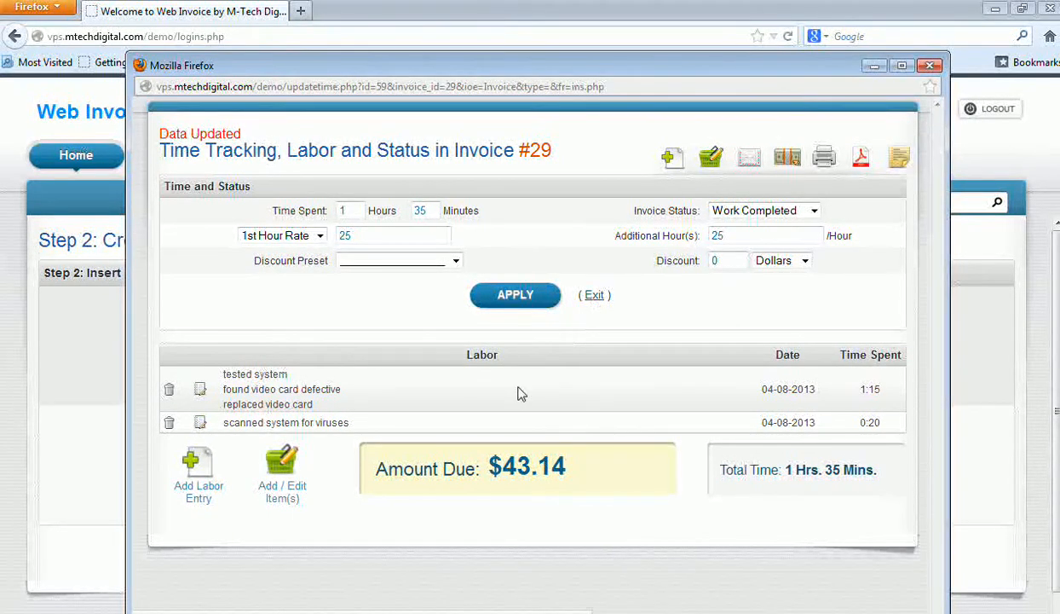
- Reposition the time tracking window so it fits on screen and open the invoice's items and itemized labor
left_click(317, 87)
left_click_drag(321, 73, 372, 102)
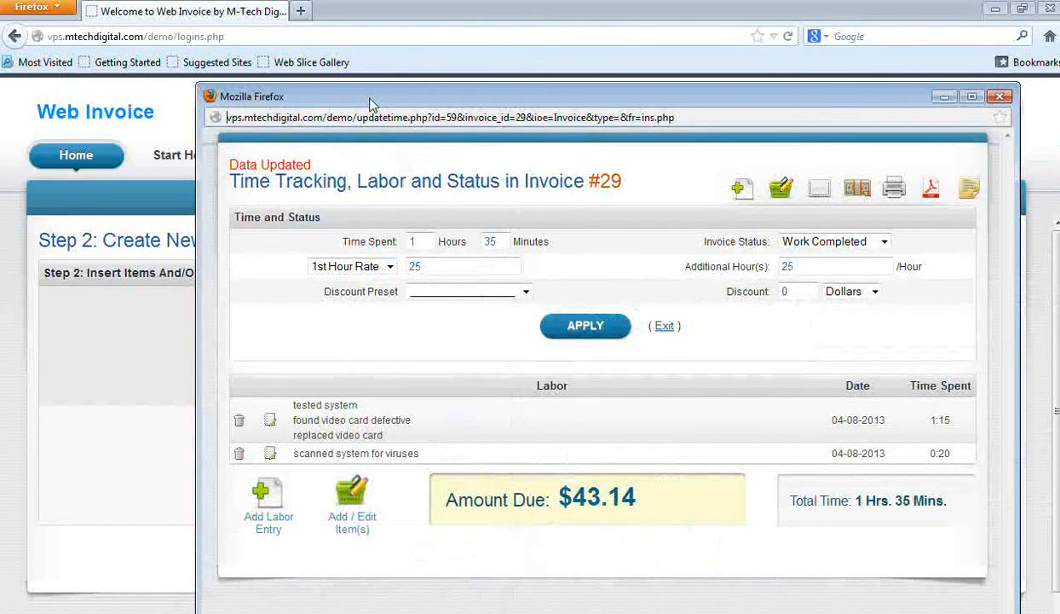
left_click_drag(371, 104, 324, 47)
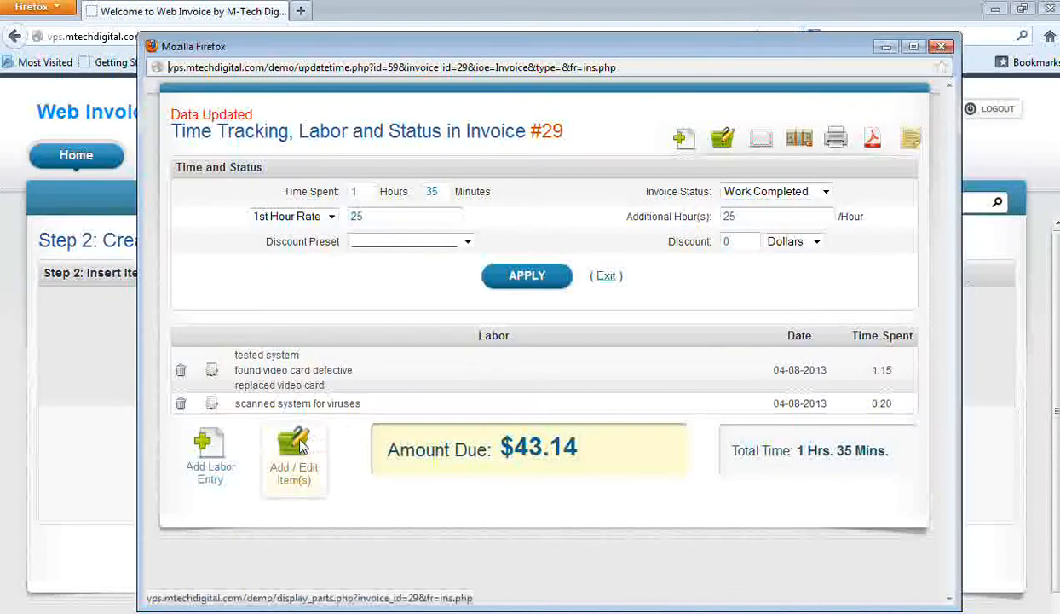
left_click(300, 446)
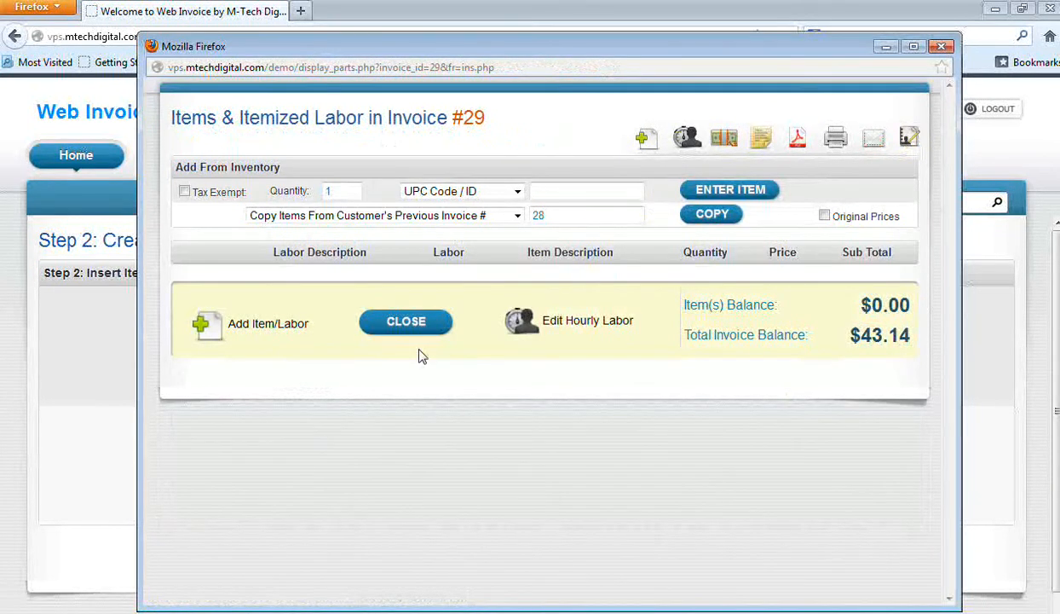
- Try Item and Company as the lookup field for adding items from inventory
left_click(505, 199)
left_click(514, 215)
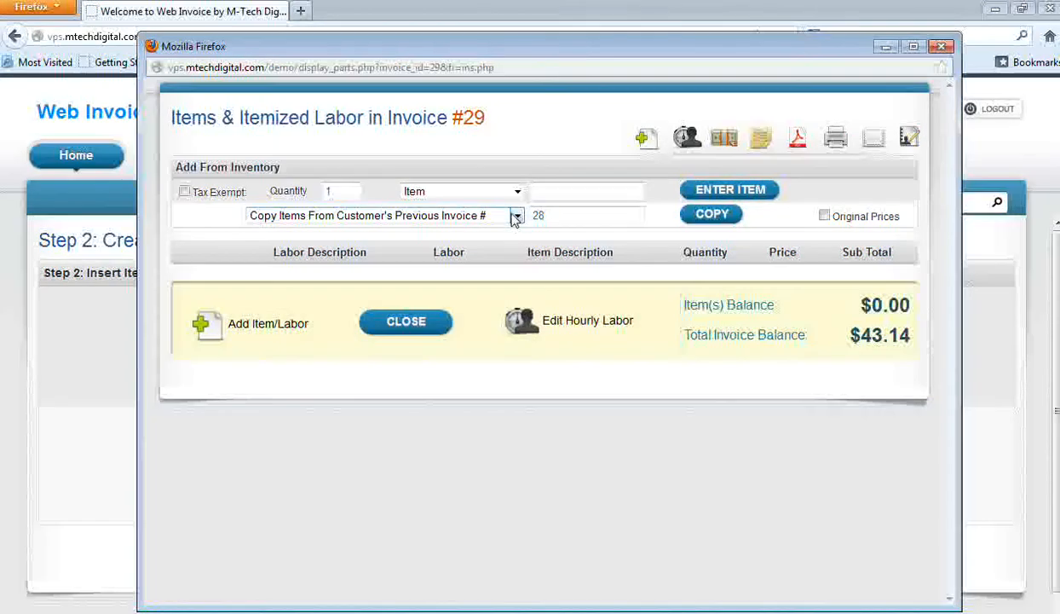
left_click(539, 199)
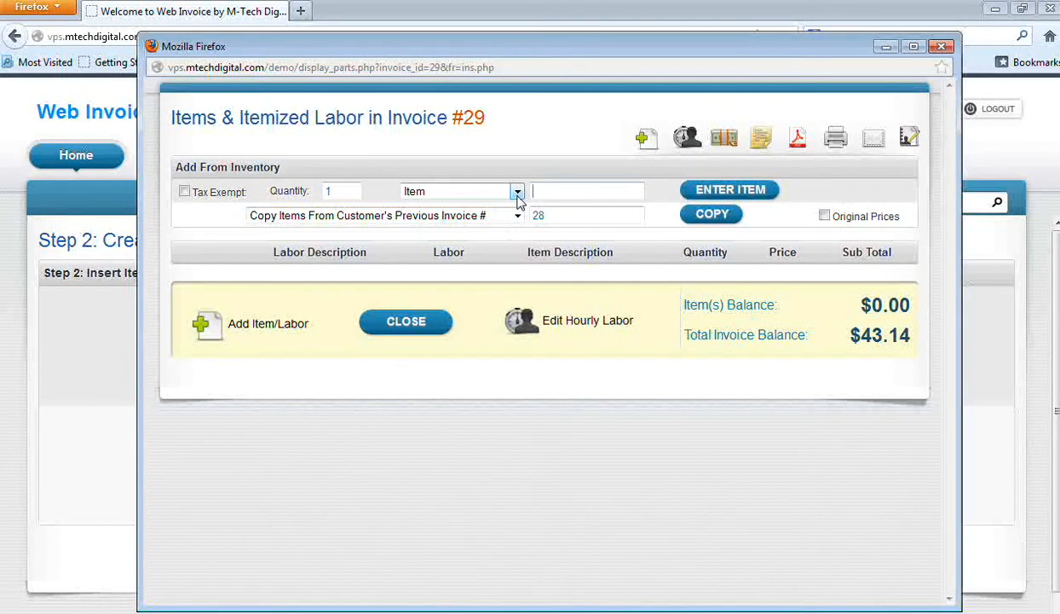
left_click(516, 193)
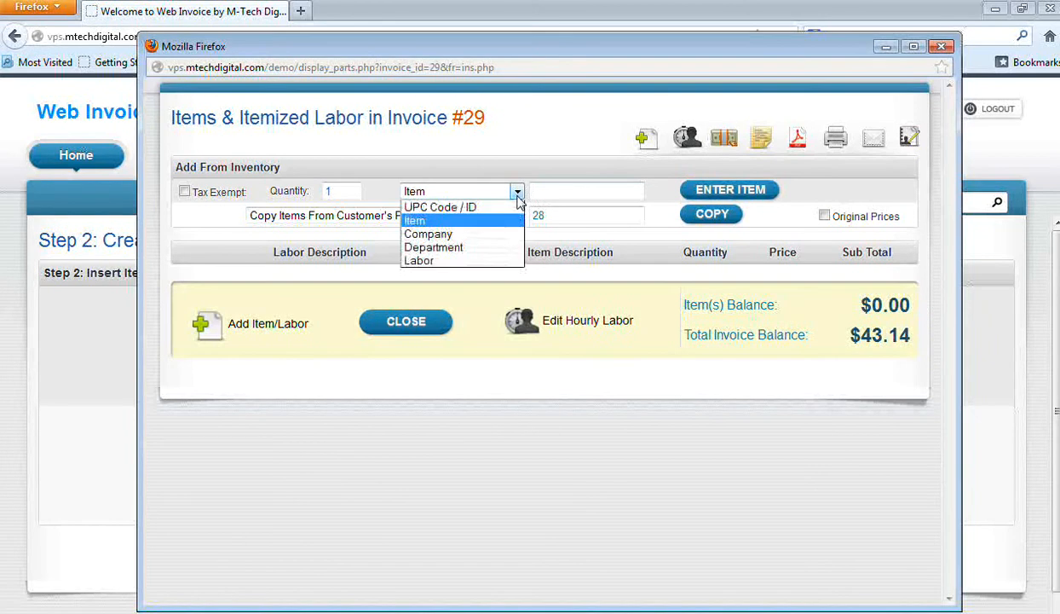
left_click(495, 234)
left_click(490, 192)
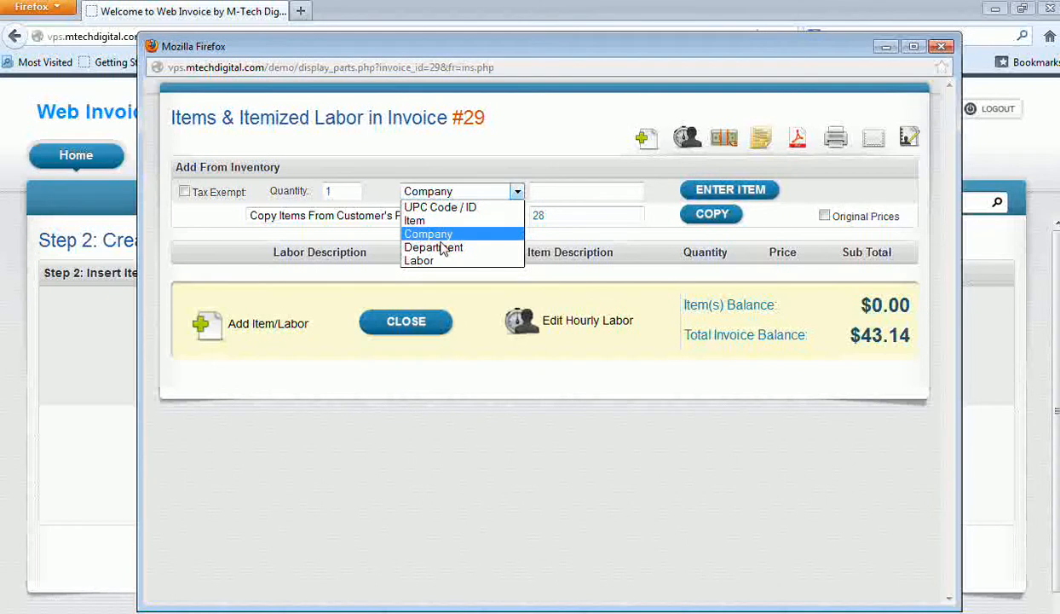
left_click(288, 365)
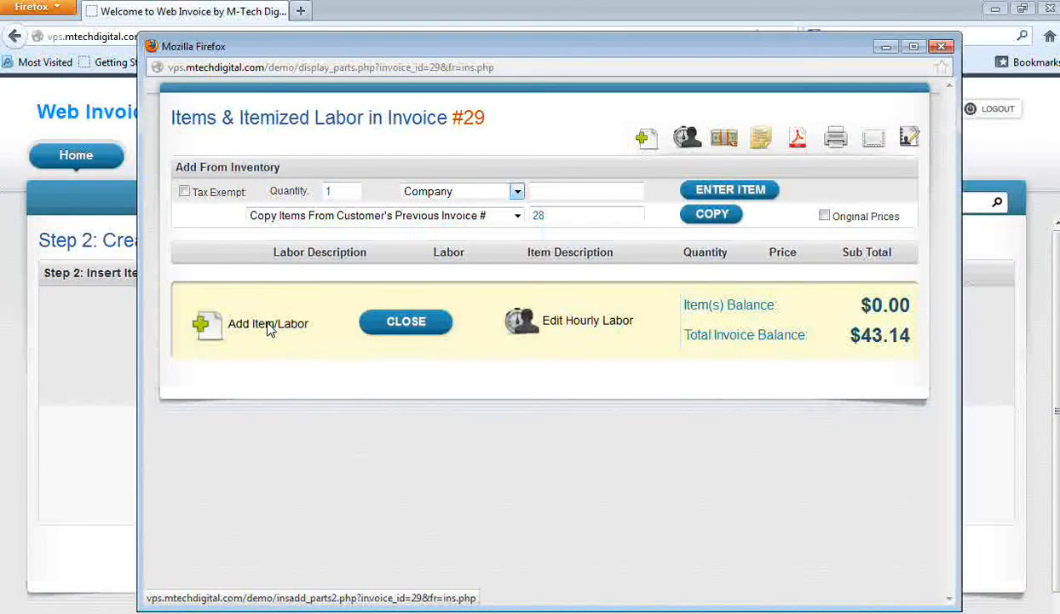
- Copy the items from template #126 : monthly phone into the invoice and delete the copied "unlimited package" item
left_click(508, 217)
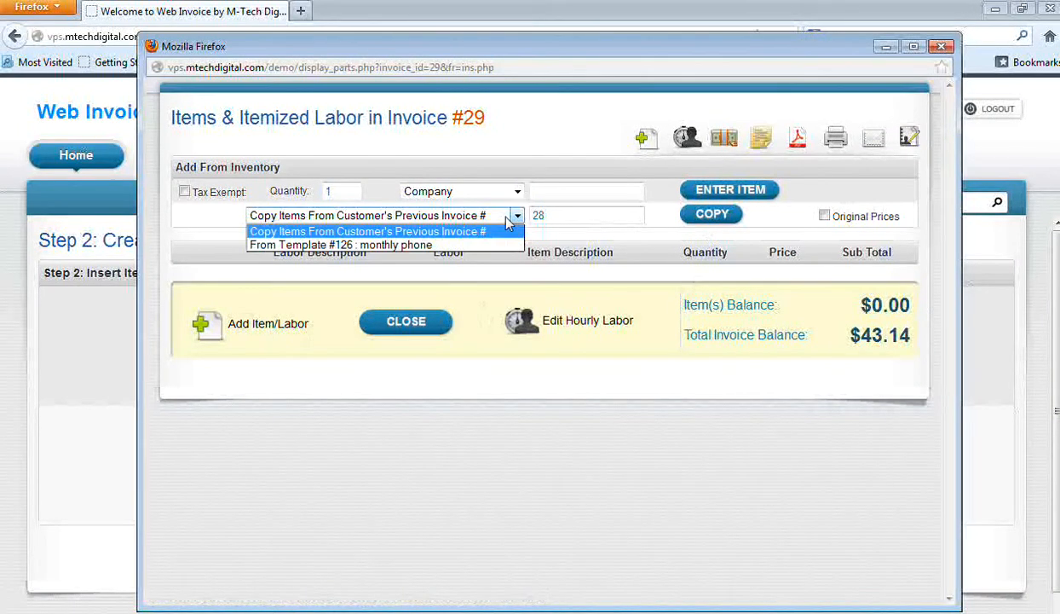
left_click(473, 247)
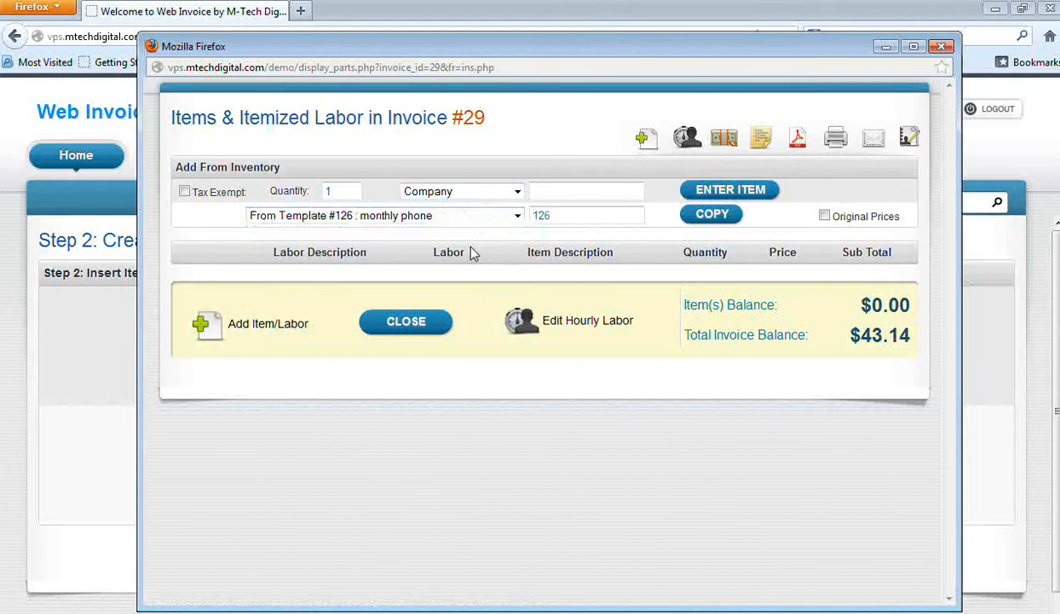
left_click(695, 221)
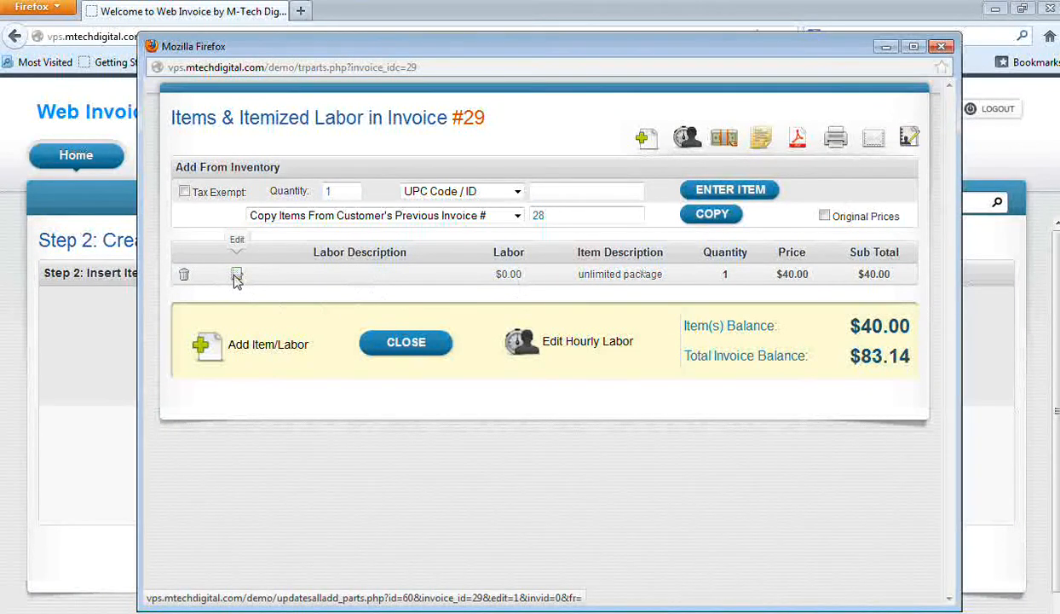
left_click(184, 275)
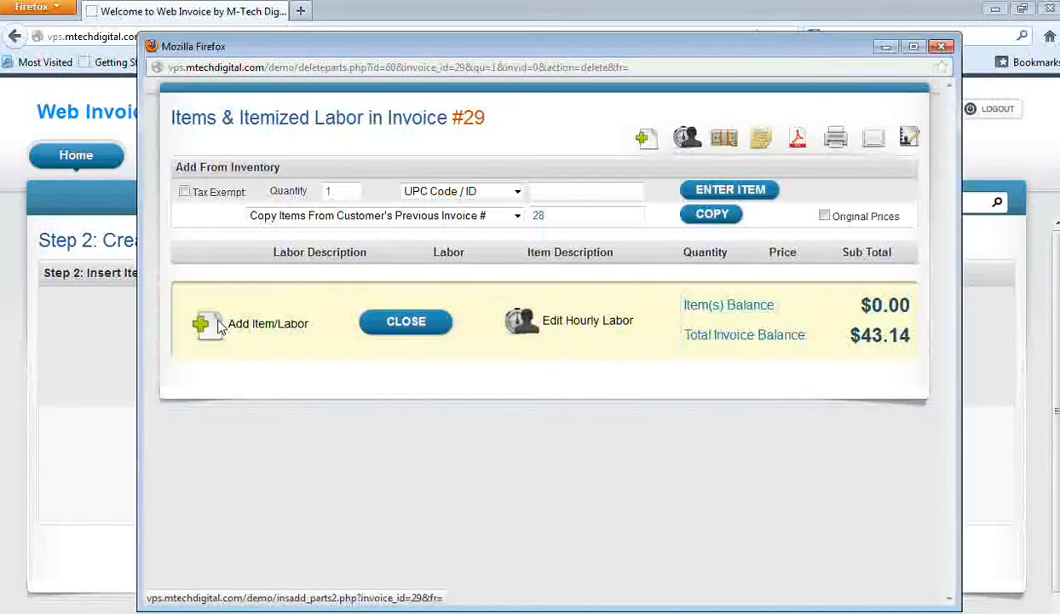
- Start adding an item to the invoice, viewing the inventory selection list and returning to the manual entry form
left_click(220, 325)
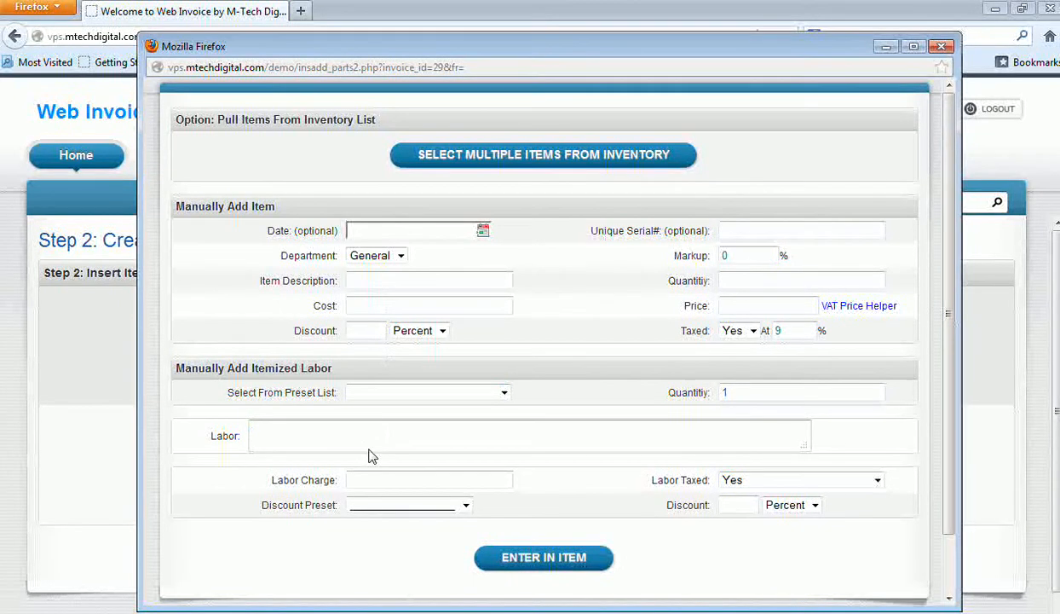
left_click(452, 156)
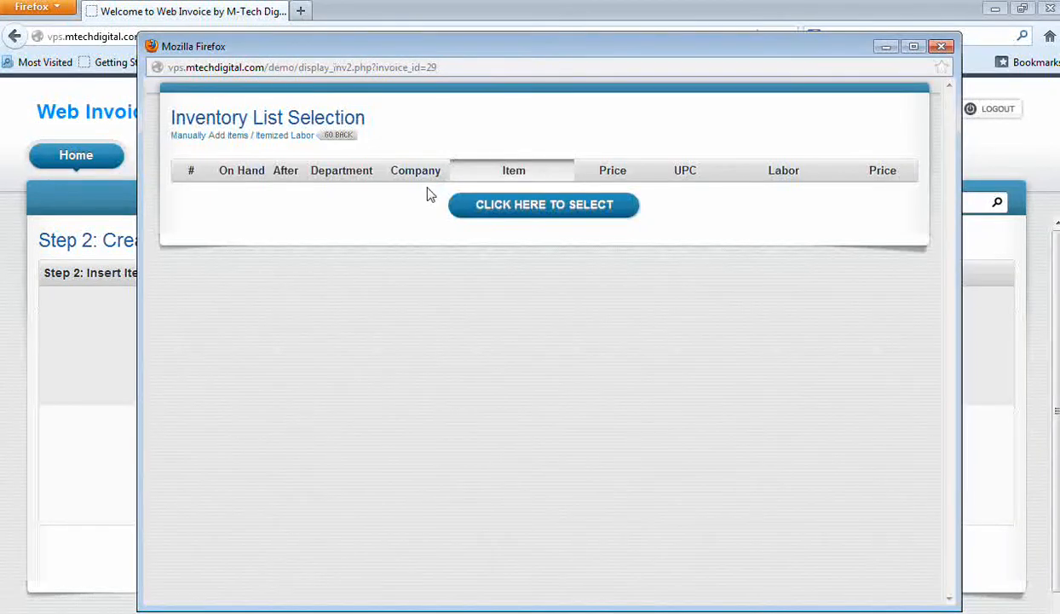
left_click(345, 138)
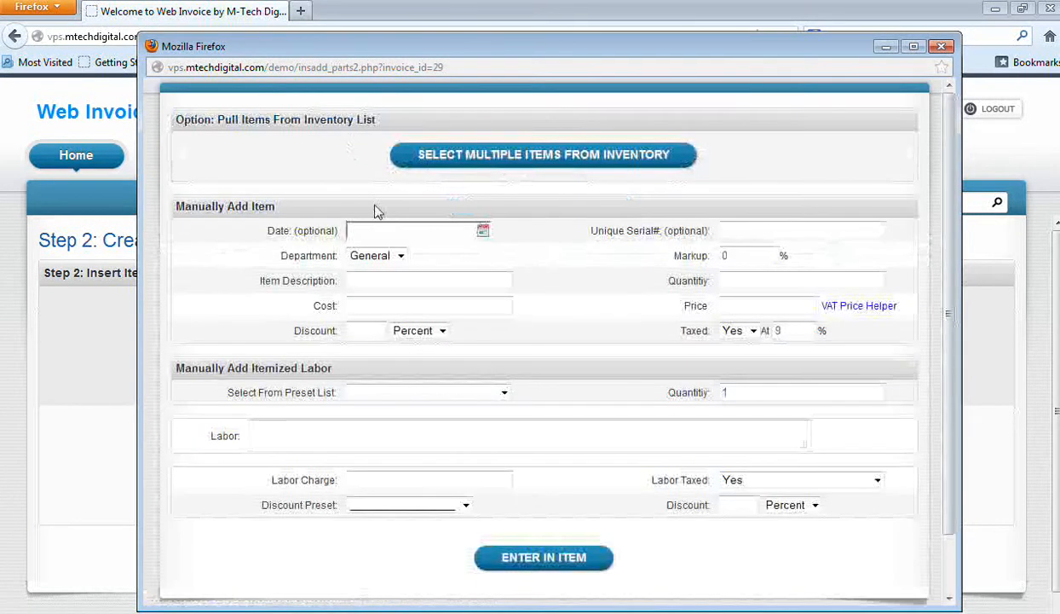
- Fill in a manual item described as "video card" with quantity 1, markup 10 % and cost 25
left_click(377, 287)
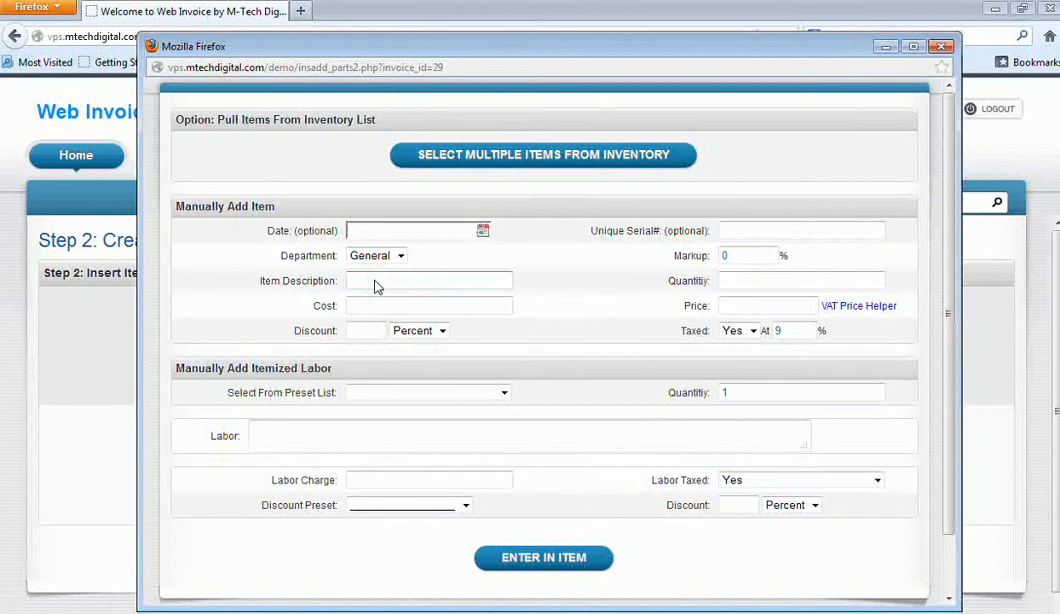
type("video card")
left_click(723, 282)
type("1")
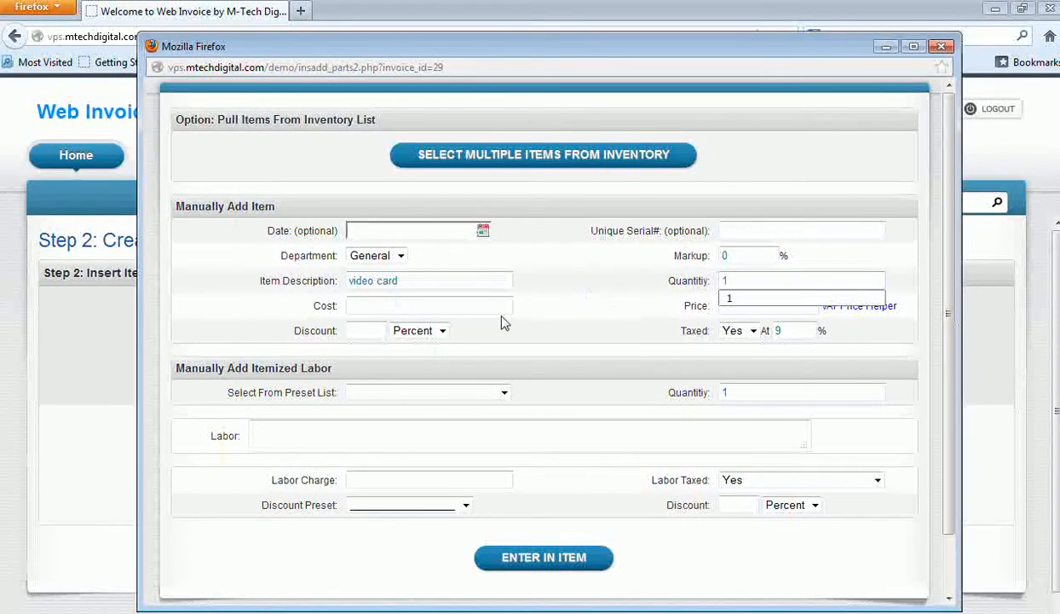
left_click(453, 310)
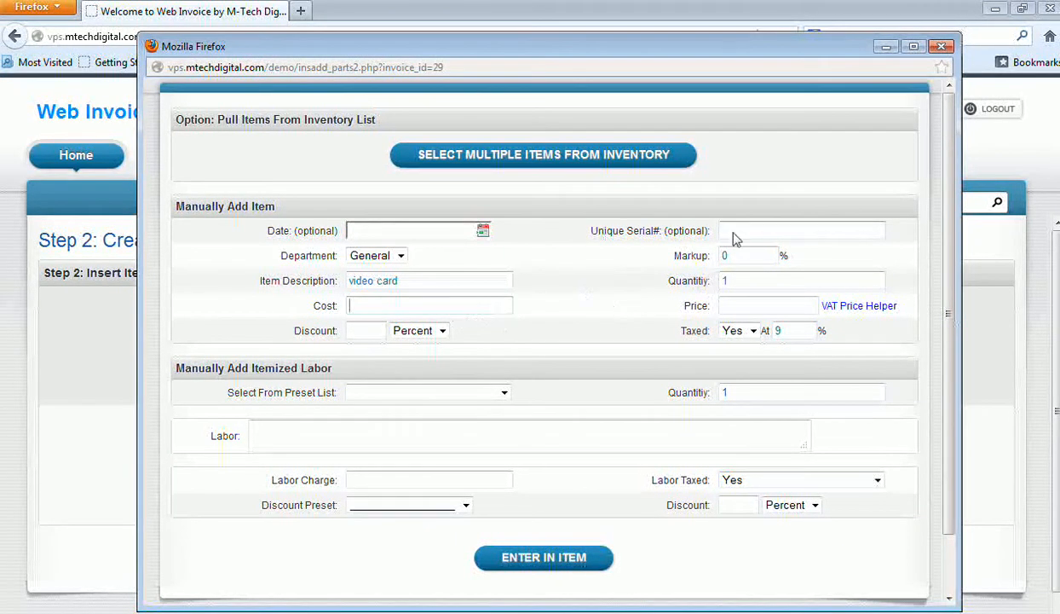
double_click(721, 255)
type("10")
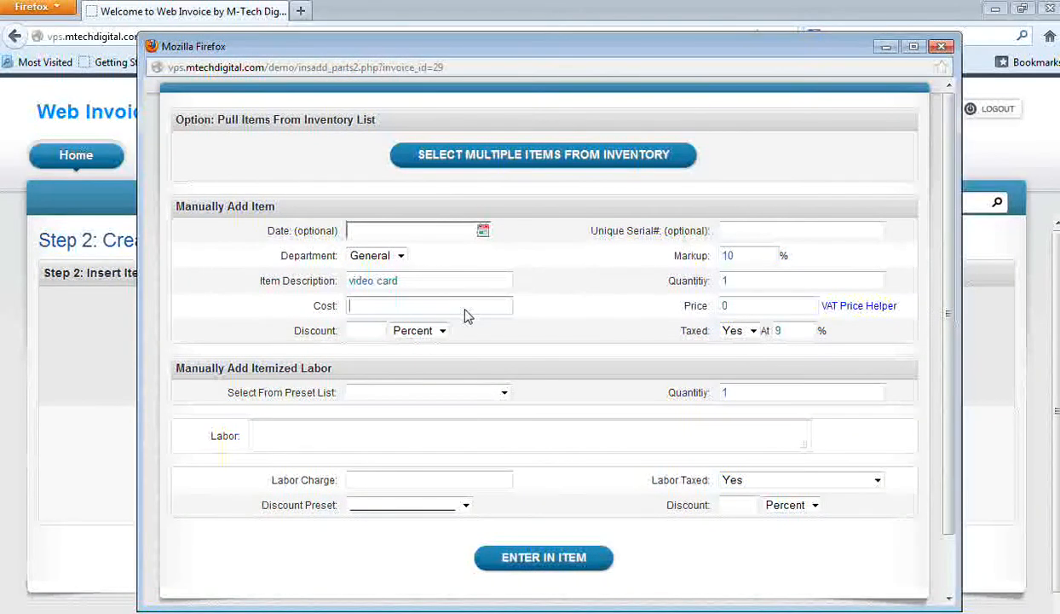
type("25")
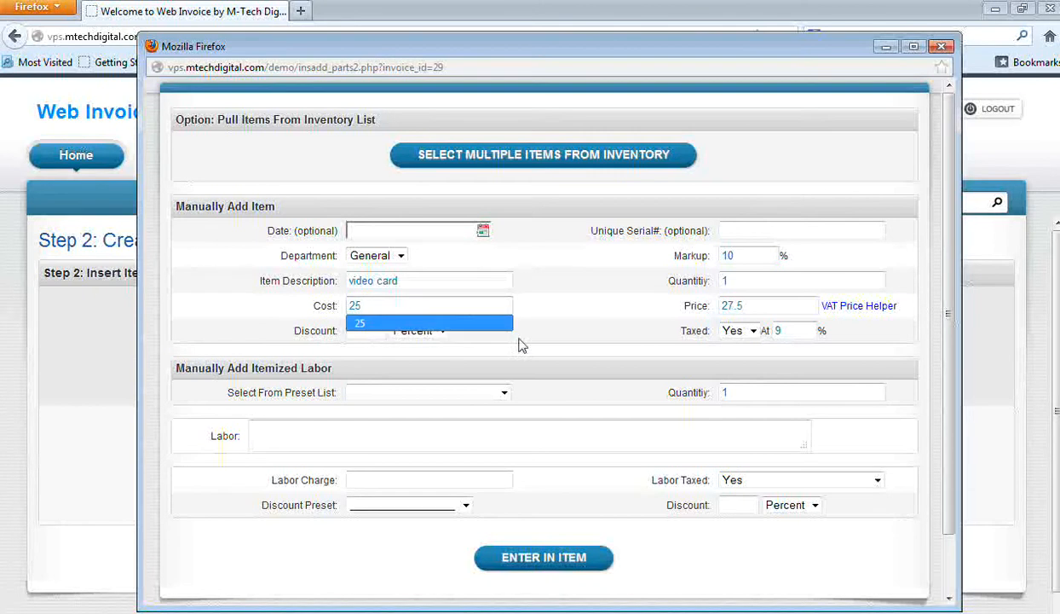
left_click(664, 335)
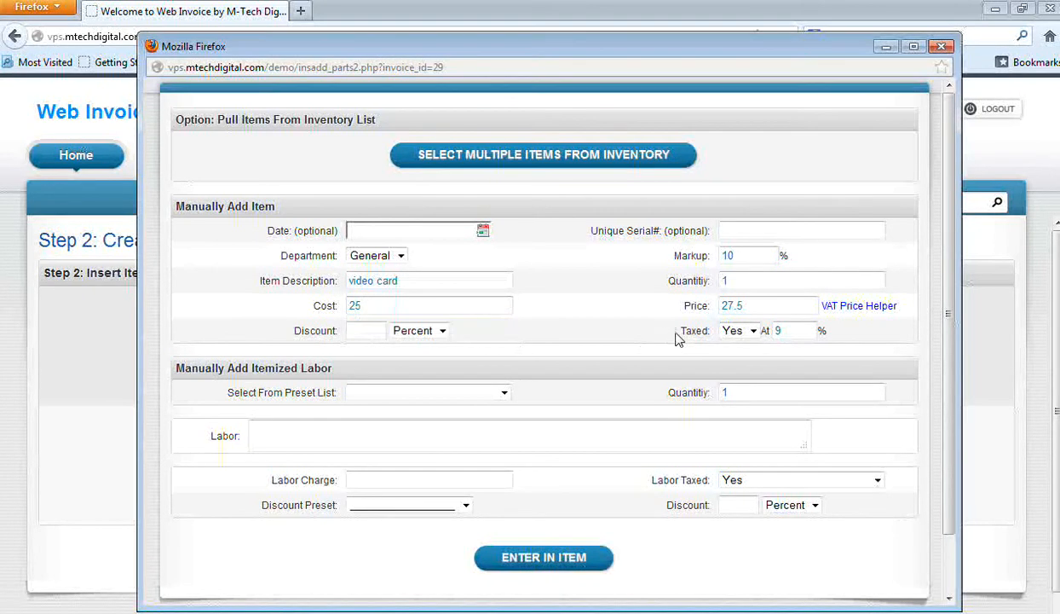
- Price the video card from a wanted VAT price of 29.99 with the VAT Price Helper, and enter the item into the invoice
left_click(835, 307)
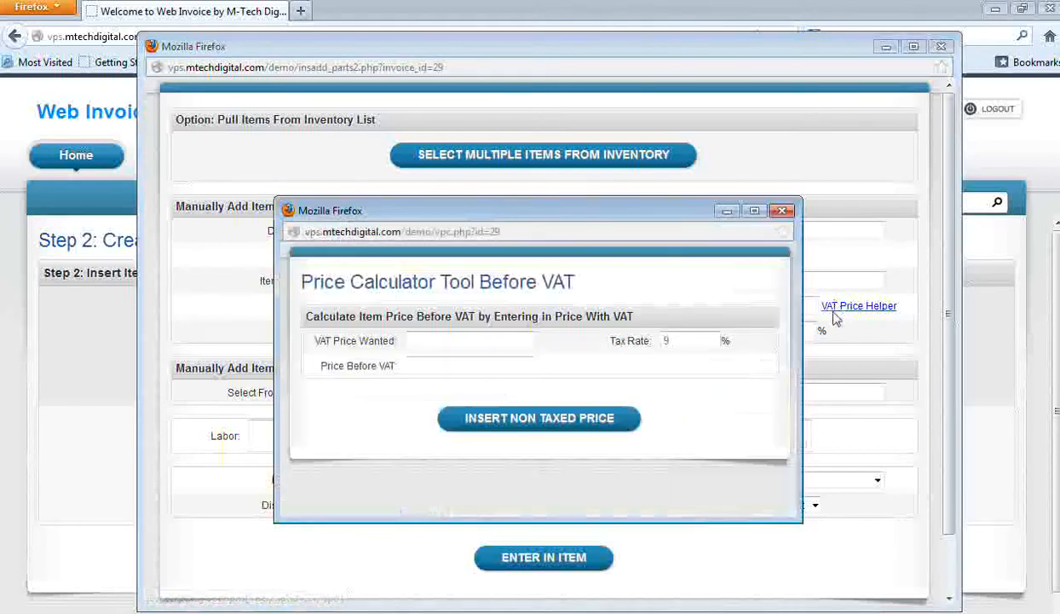
left_click(501, 347)
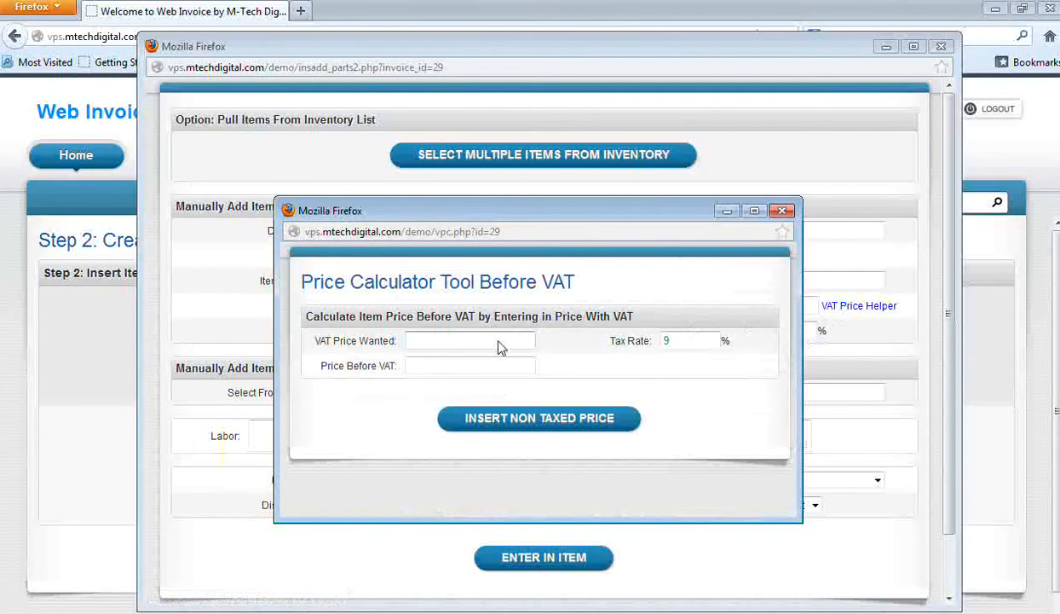
type("29.99")
left_click(440, 374)
left_click_drag(440, 375, 402, 364)
left_click_drag(458, 214, 480, 455)
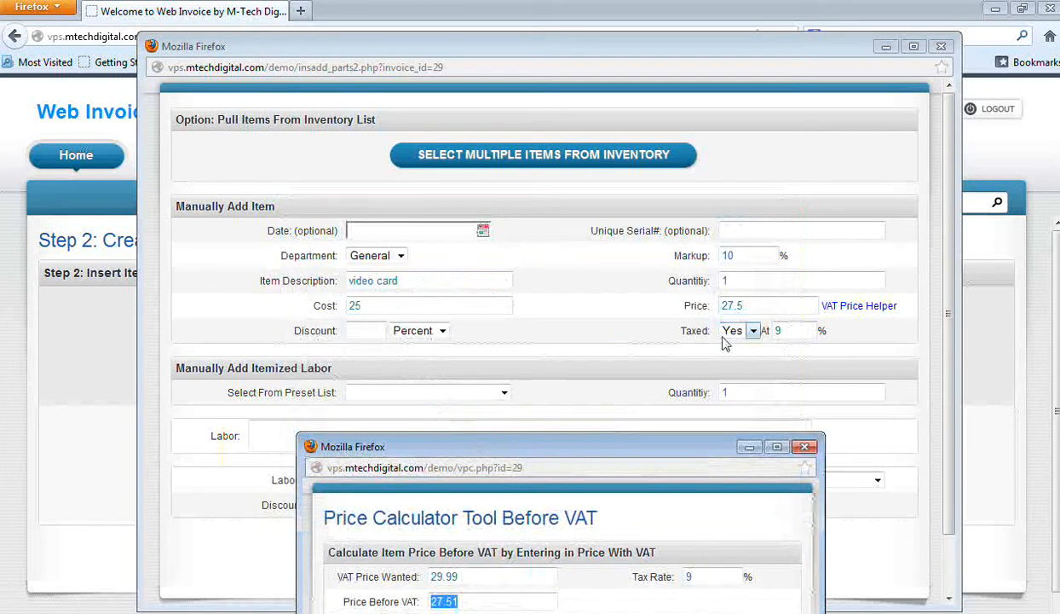
left_click_drag(690, 451, 698, 246)
left_click(615, 450)
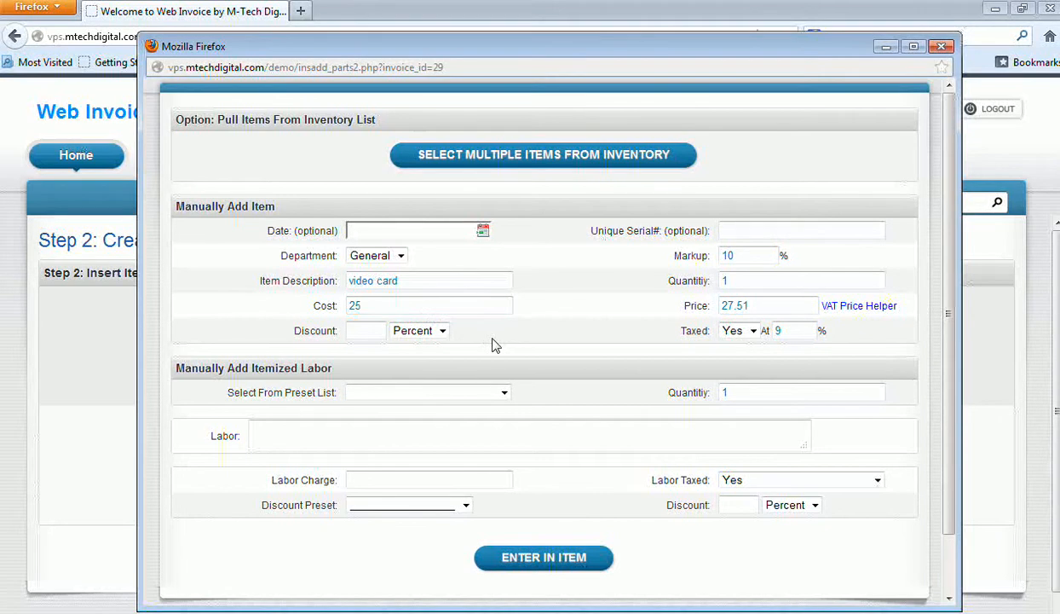
left_click(521, 558)
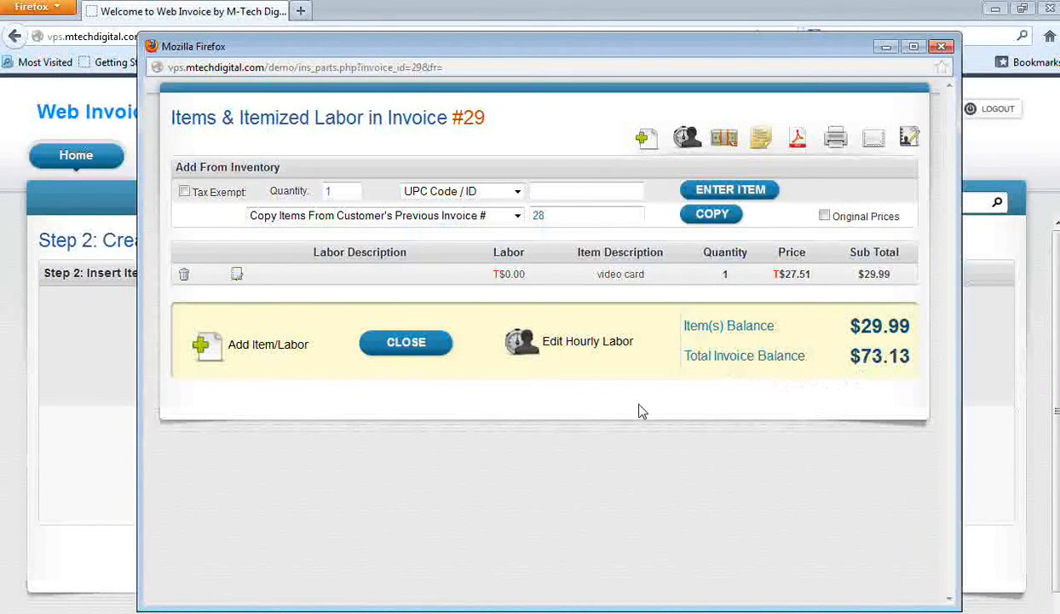
- View the invoice document without inserting the balance from earlier invoices, and examine its services, item and charge breakdown
left_click(763, 139)
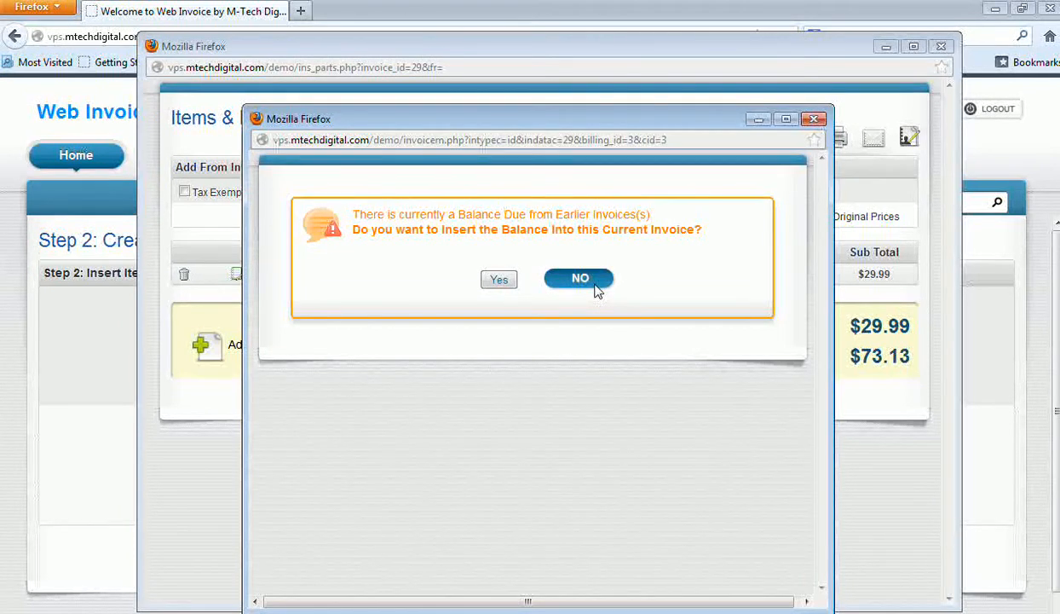
left_click(597, 290)
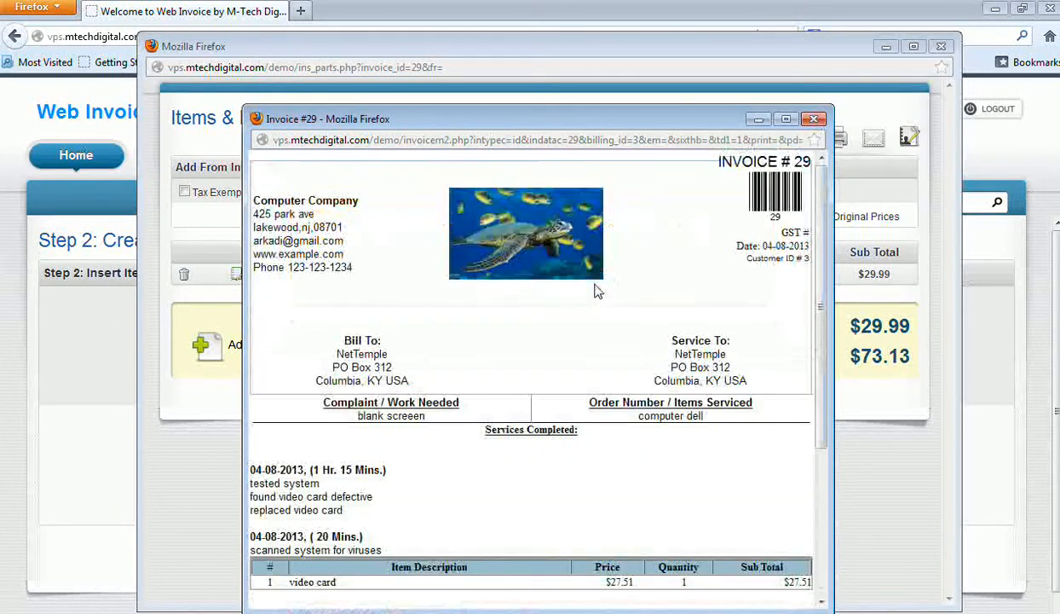
scroll(682, 460, "down", 5)
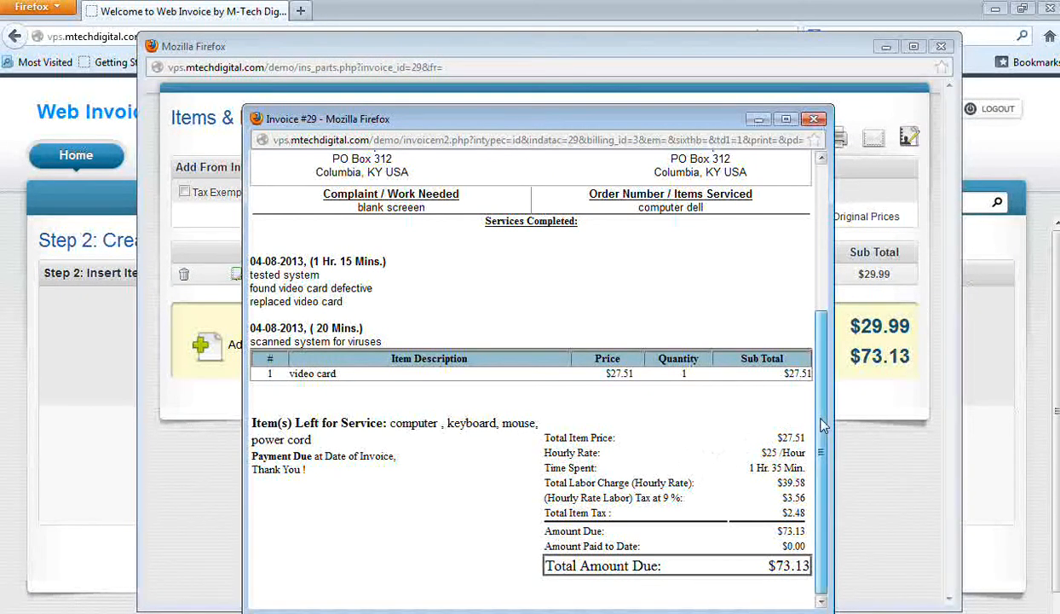
left_click_drag(824, 424, 823, 417)
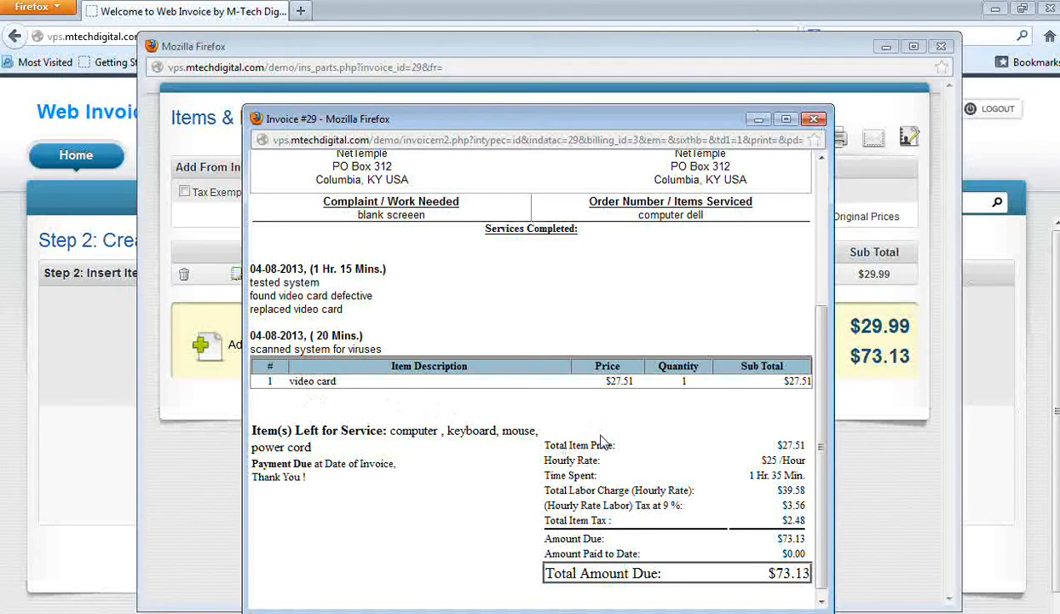
left_click_drag(643, 447, 694, 465)
left_click(700, 475)
scroll(824, 257, "up", 5)
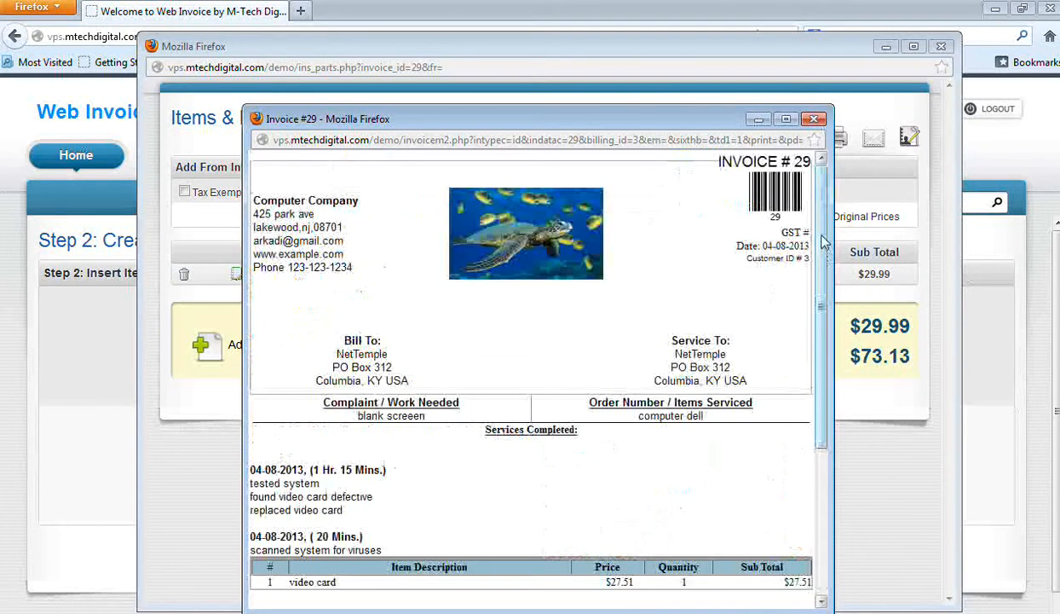
left_click(814, 118)
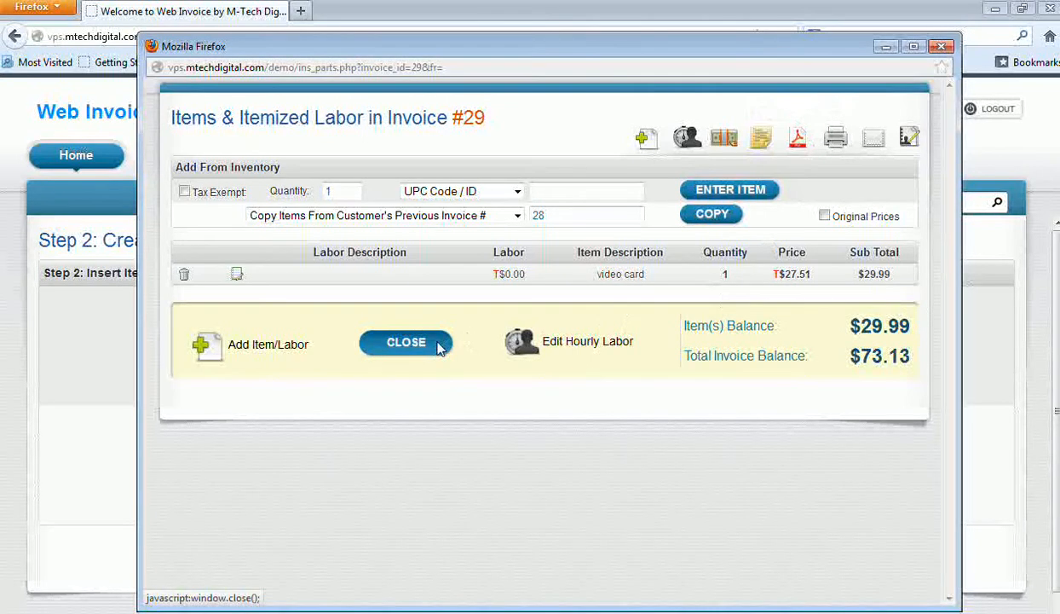
- Close the items list, go to the invoice list and open the newest invoice to review its details
left_click(406, 343)
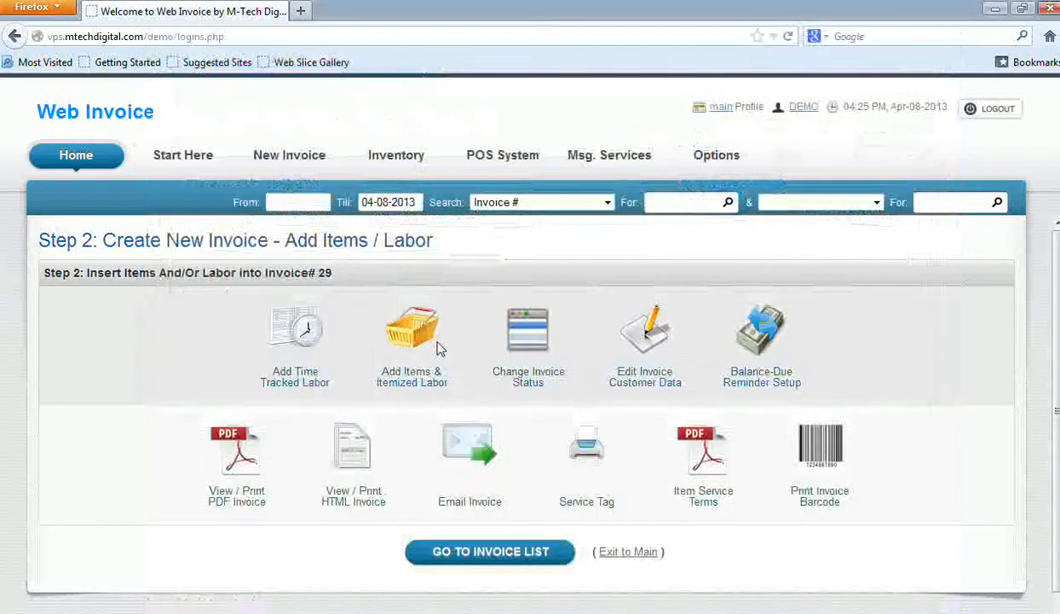
left_click(509, 552)
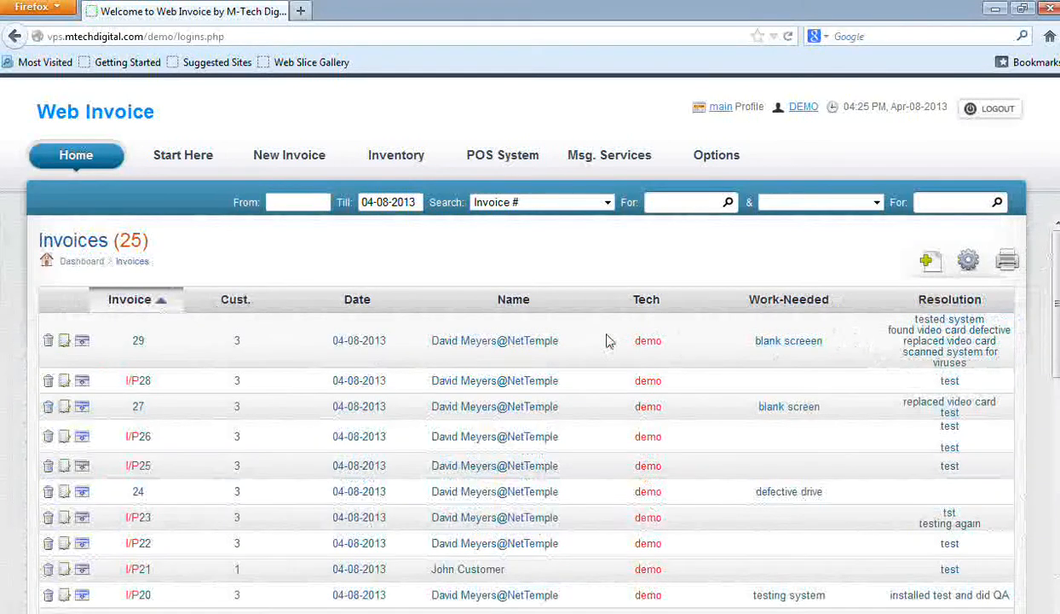
left_click(503, 343)
scroll(503, 383, "down", 5)
scroll(676, 528, "down", 3)
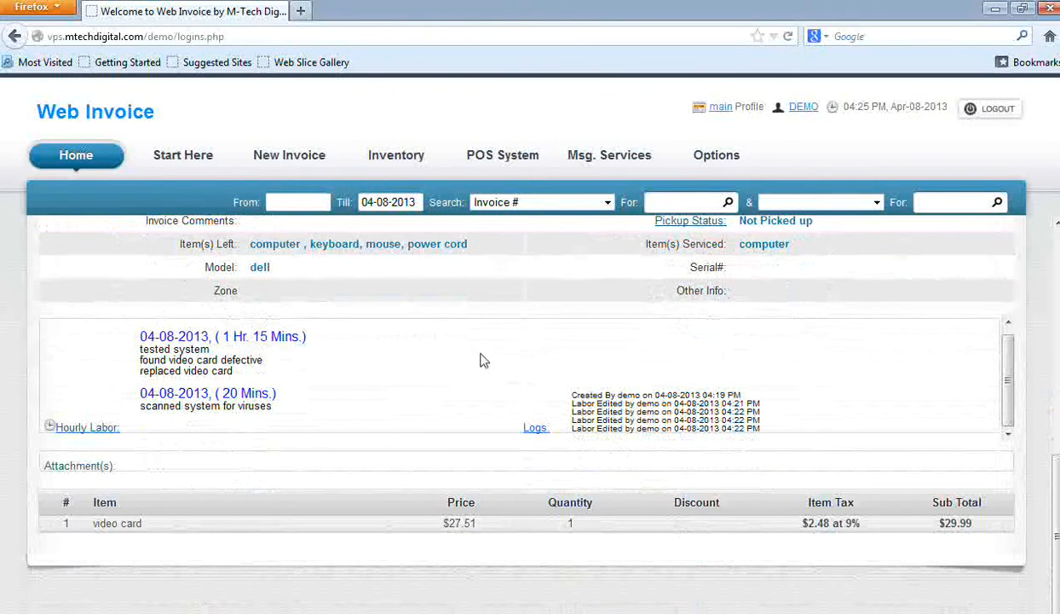
left_click_drag(1058, 522, 1057, 307)
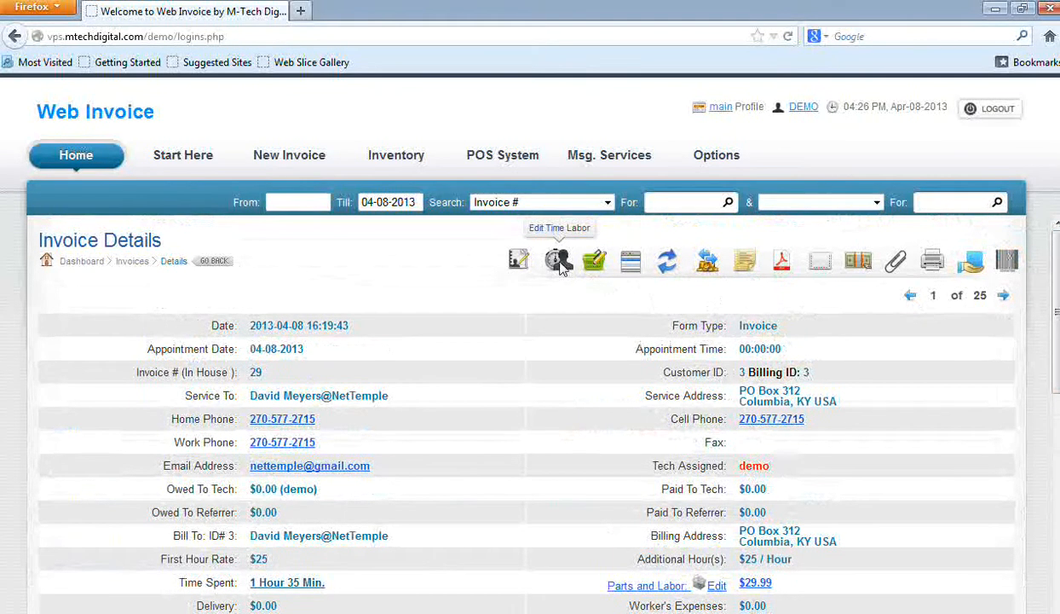
- View the invoice document from its details page without inserting the earlier balance, and close it
left_click(722, 267)
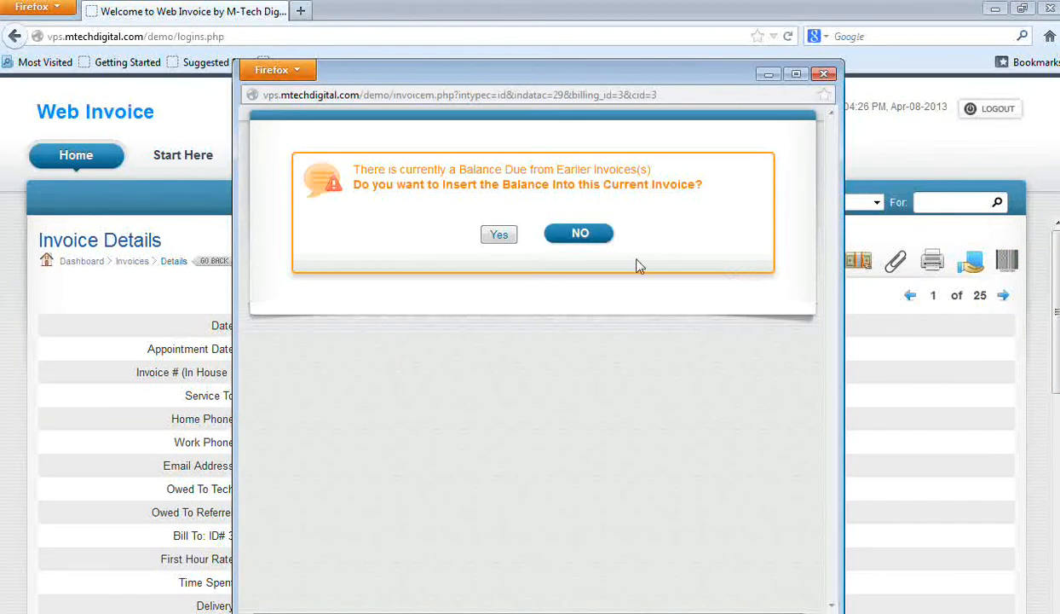
left_click(589, 235)
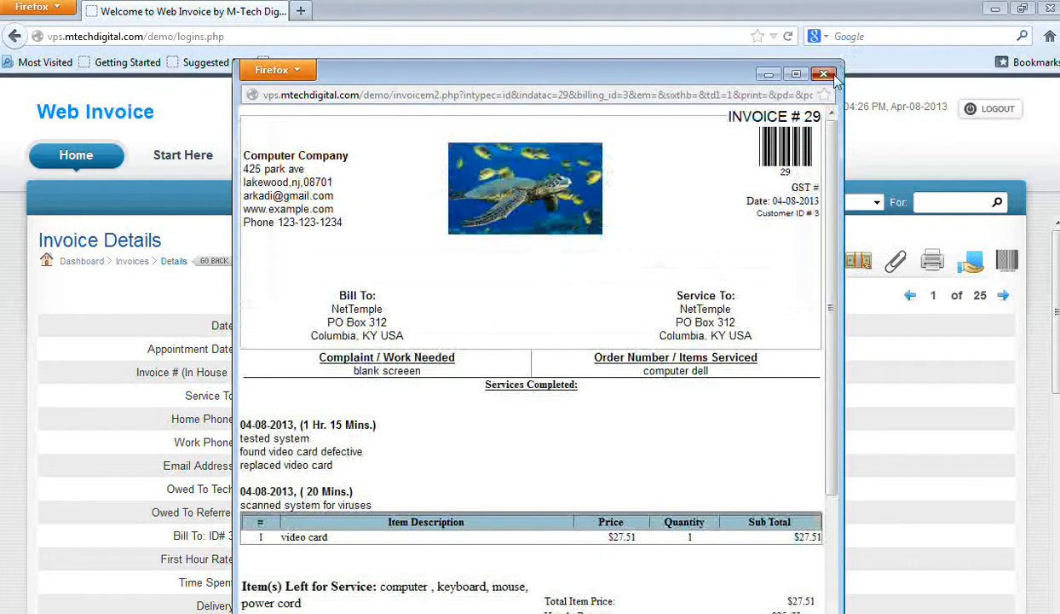
left_click(824, 74)
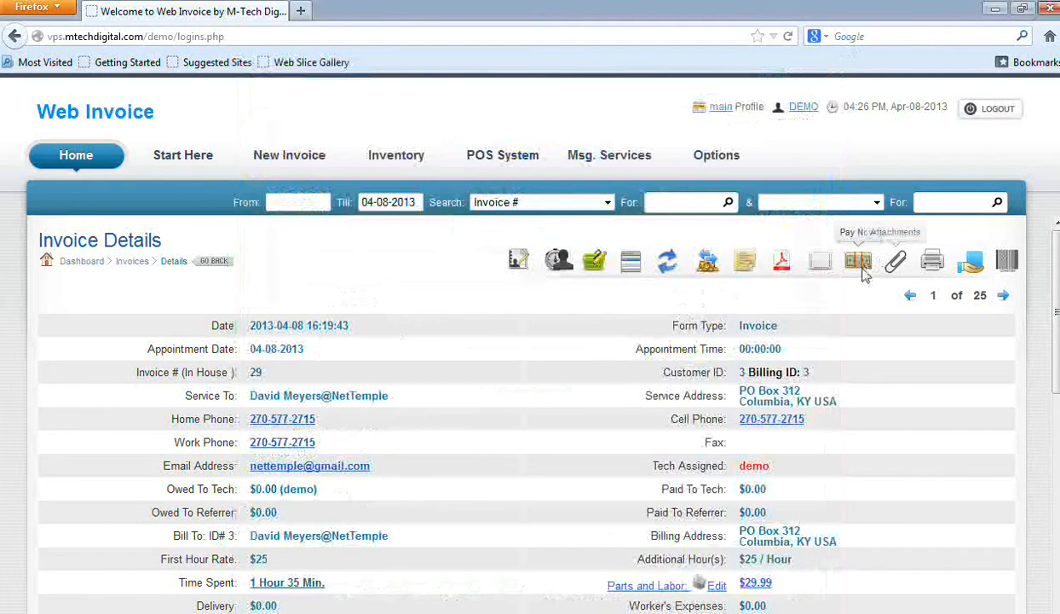
- Enter a cash payment into the system for this invoice only, paid in full at $73.13
left_click(861, 266)
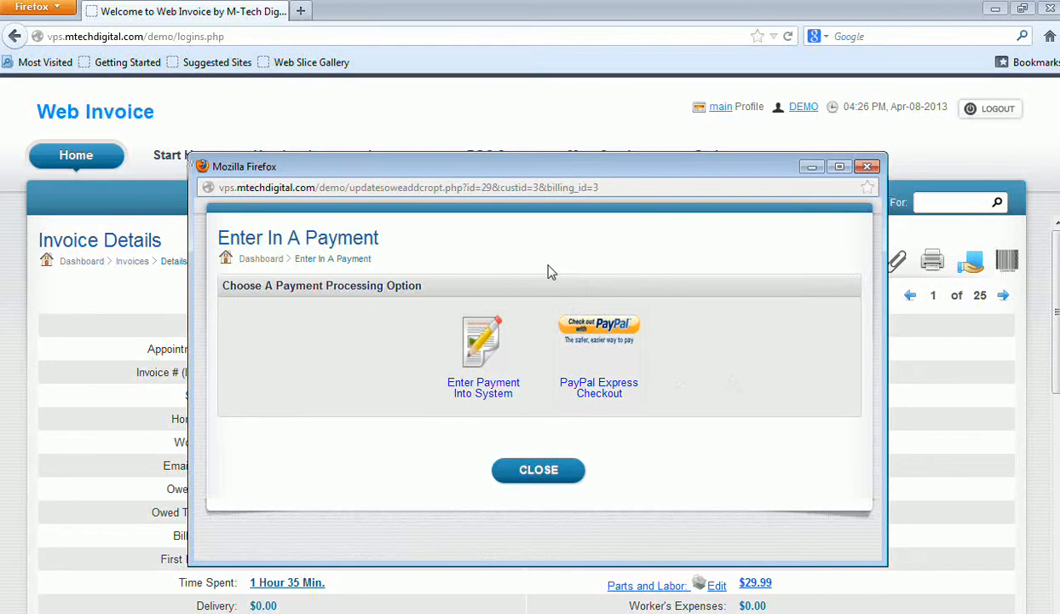
left_click(486, 345)
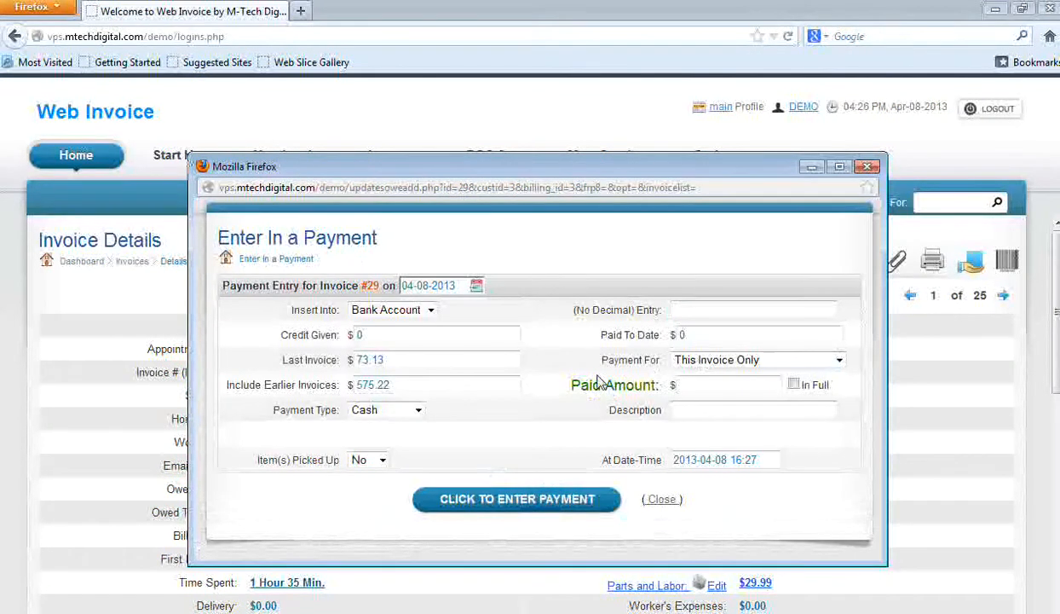
left_click(402, 412)
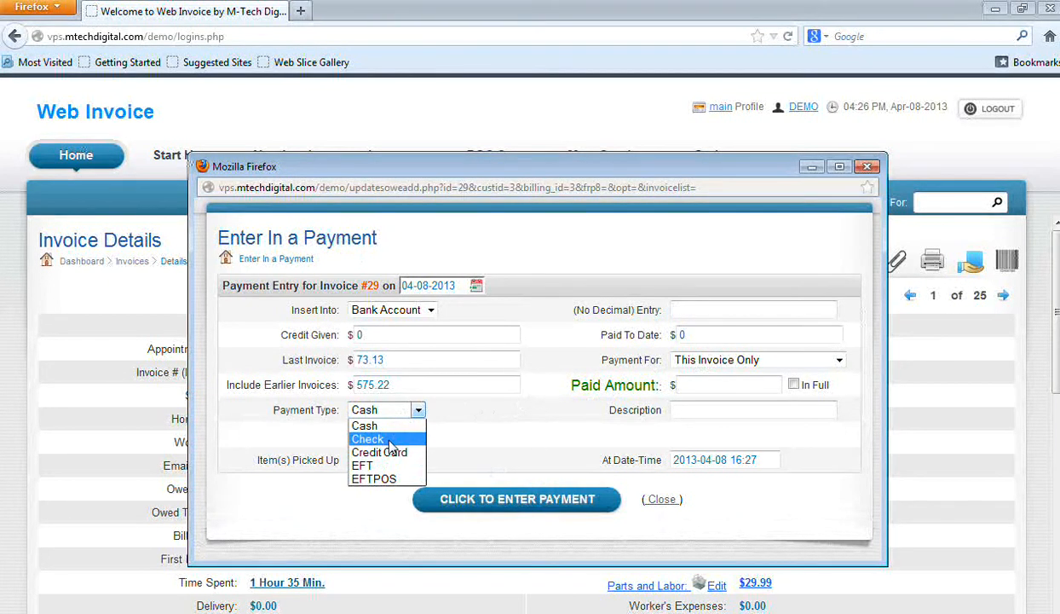
left_click(533, 433)
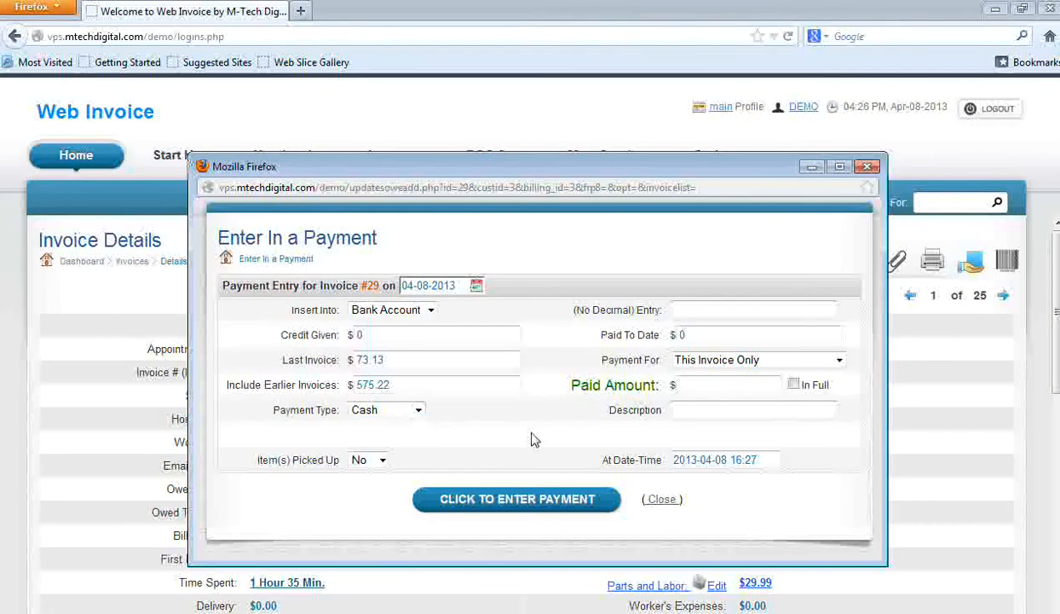
left_click(794, 385)
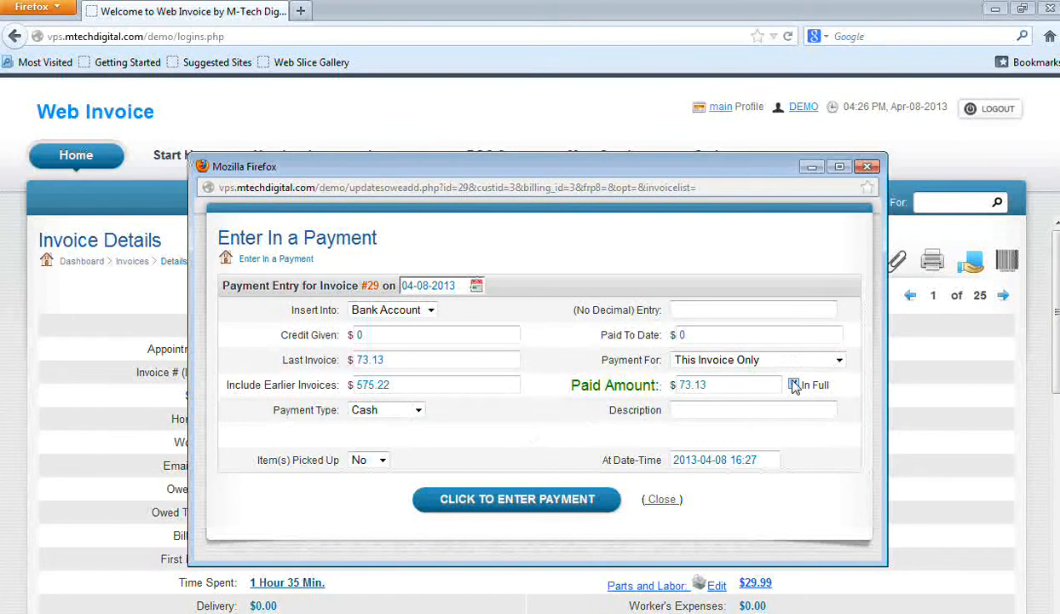
left_click(591, 507)
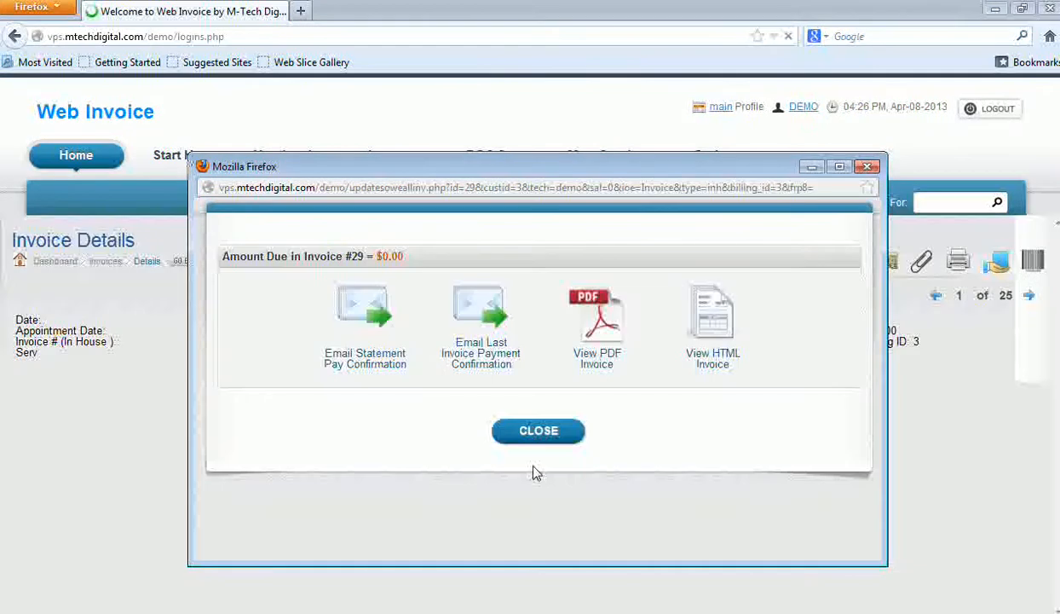
- View the HTML version of the paid invoice, and close it along with the payment window
left_click(704, 320)
left_click(607, 300)
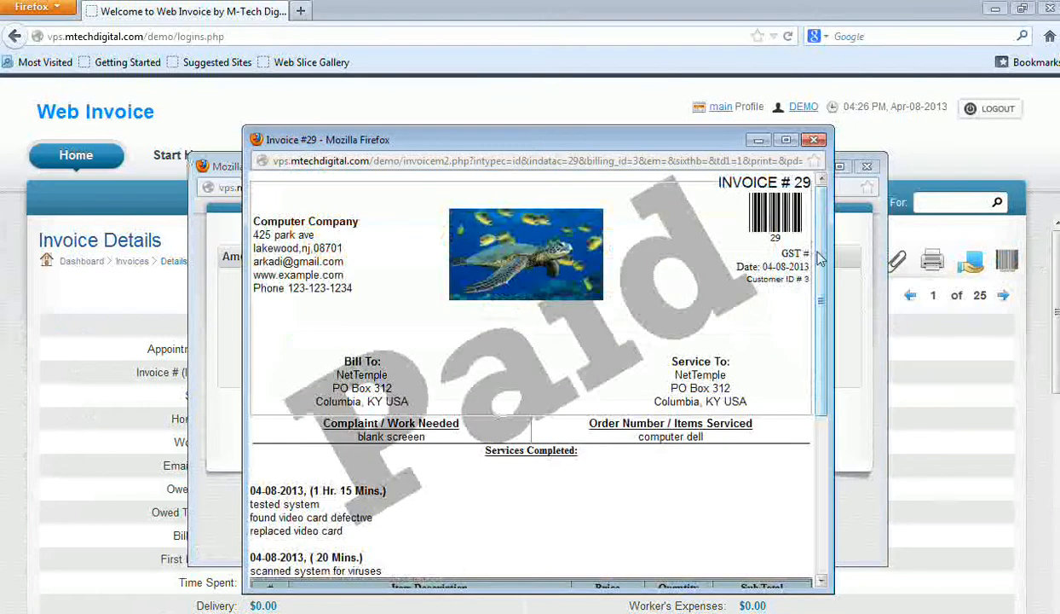
left_click_drag(820, 258, 824, 232)
left_click(816, 140)
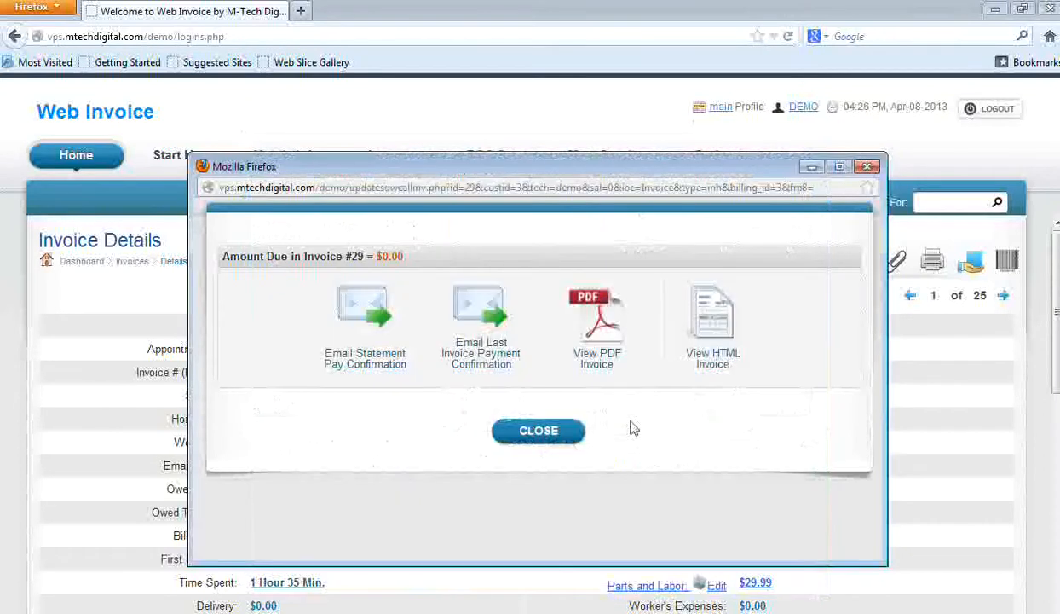
left_click(545, 438)
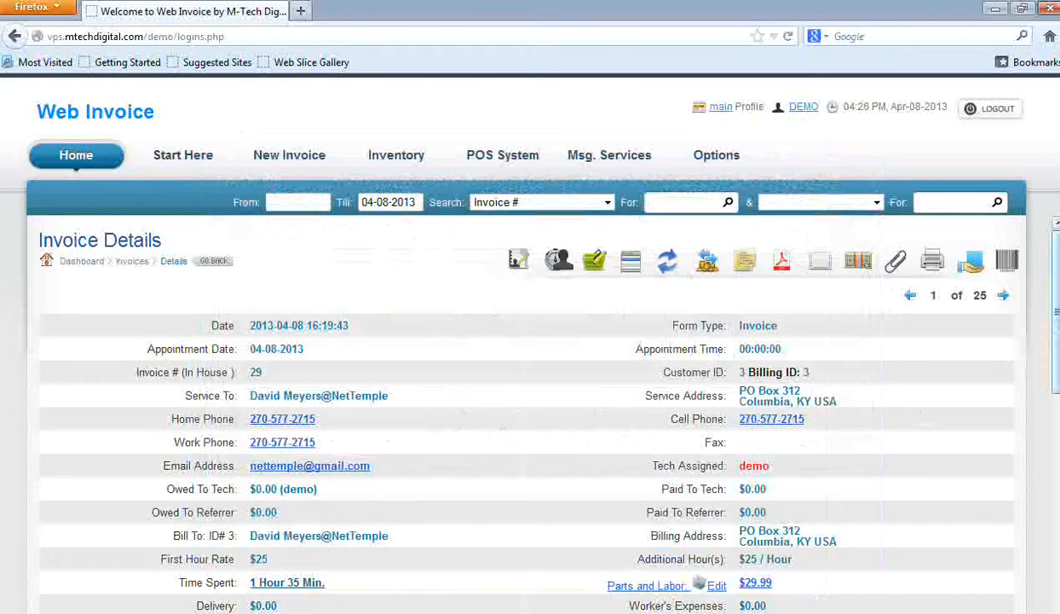
- Review the payment amounts, logs and items in the invoice details, and return to the home dashboard
scroll(529, 400, "down", 7)
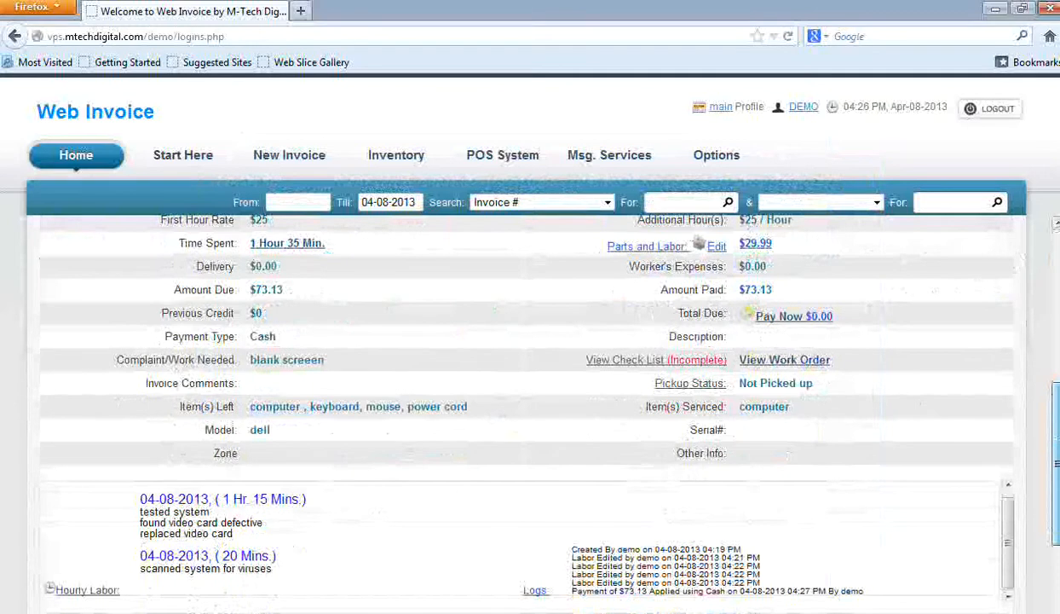
scroll(763, 426, "up", 3)
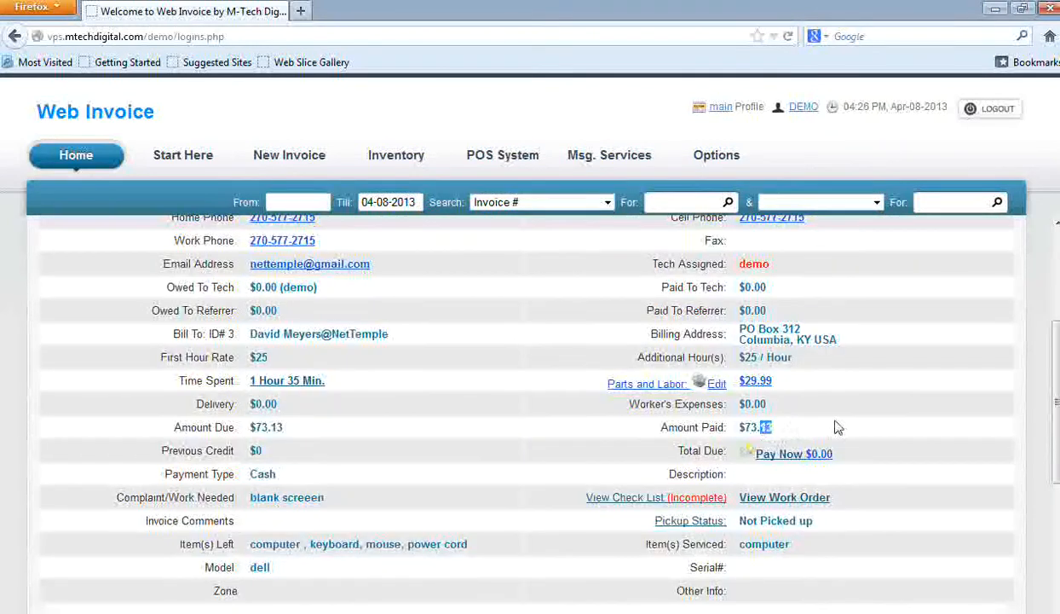
scroll(528, 401, "down", 3)
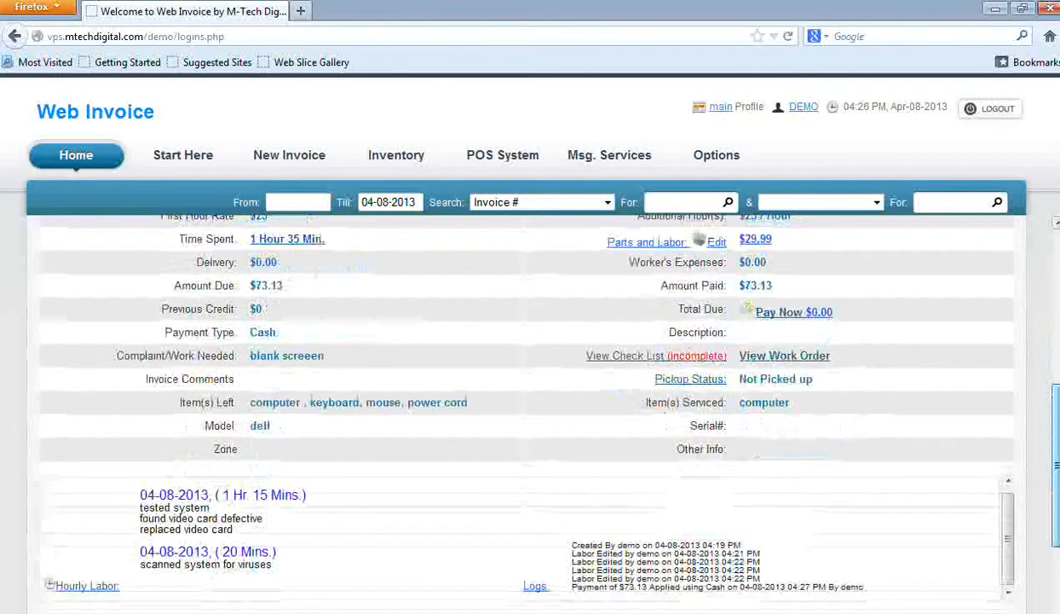
scroll(746, 519, "down", 2)
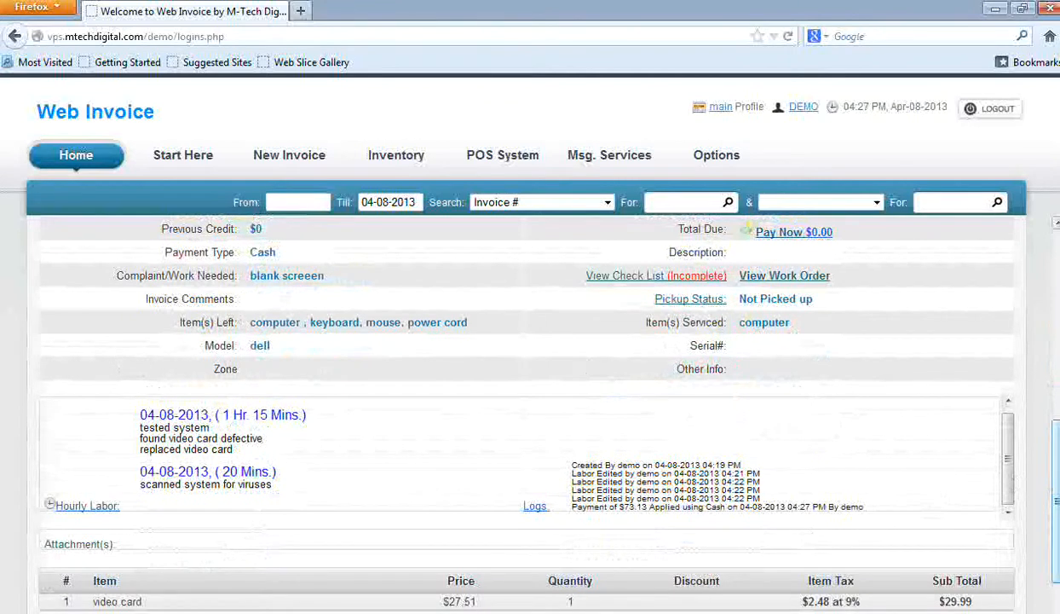
scroll(670, 341, "up", 8)
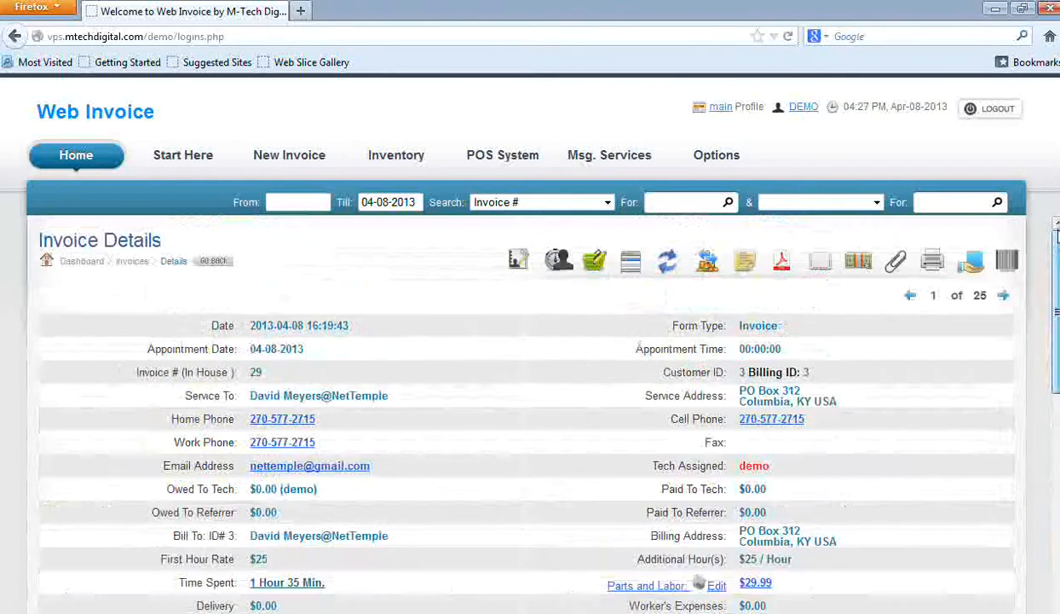
left_click(75, 147)
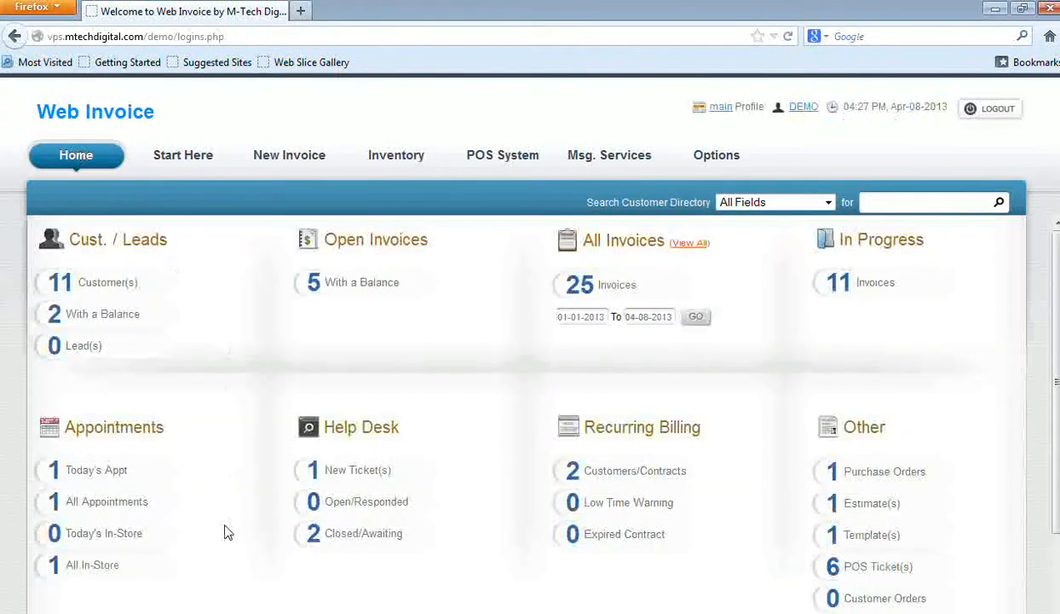